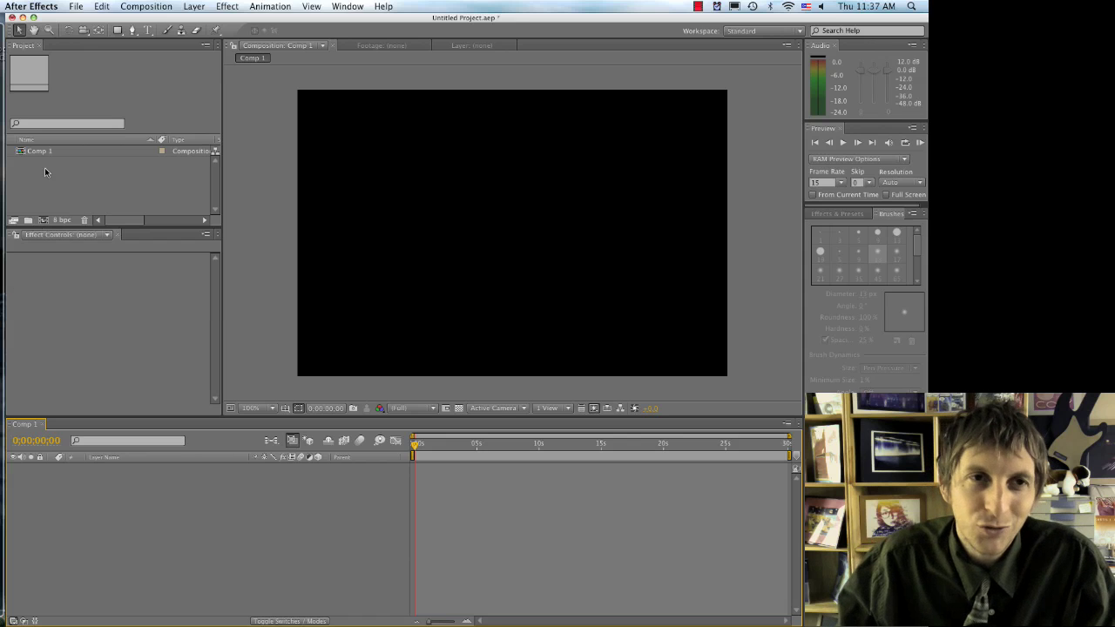
Import the kimmyGreen.MOV clip into the project
{"action": "left_click", "coordinate": [76, 6]}
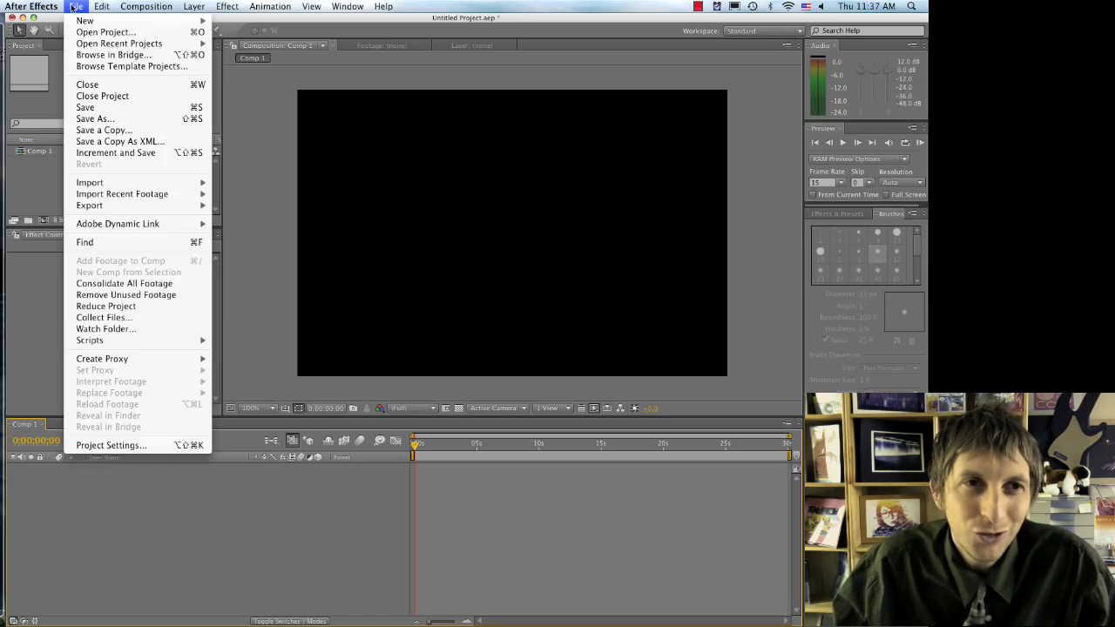
{"action": "mouse_move", "coordinate": [152, 188]}
{"action": "left_click", "coordinate": [237, 182]}
{"action": "scroll", "coordinate": [442, 187], "scroll_direction": "down", "scroll_amount": 5}
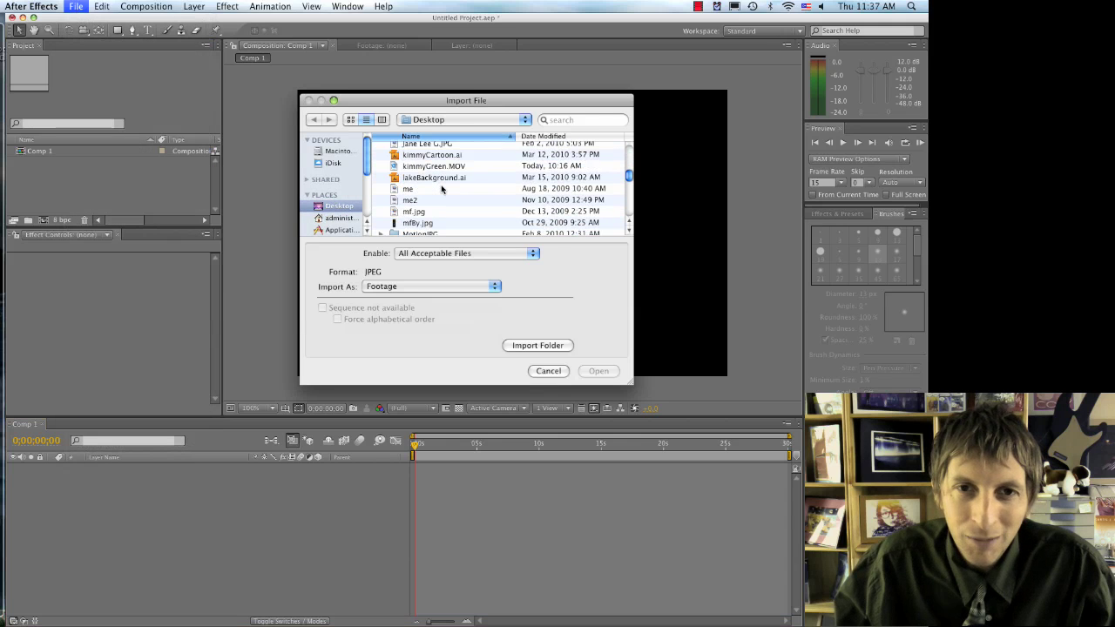
{"action": "double_click", "coordinate": [439, 166]}
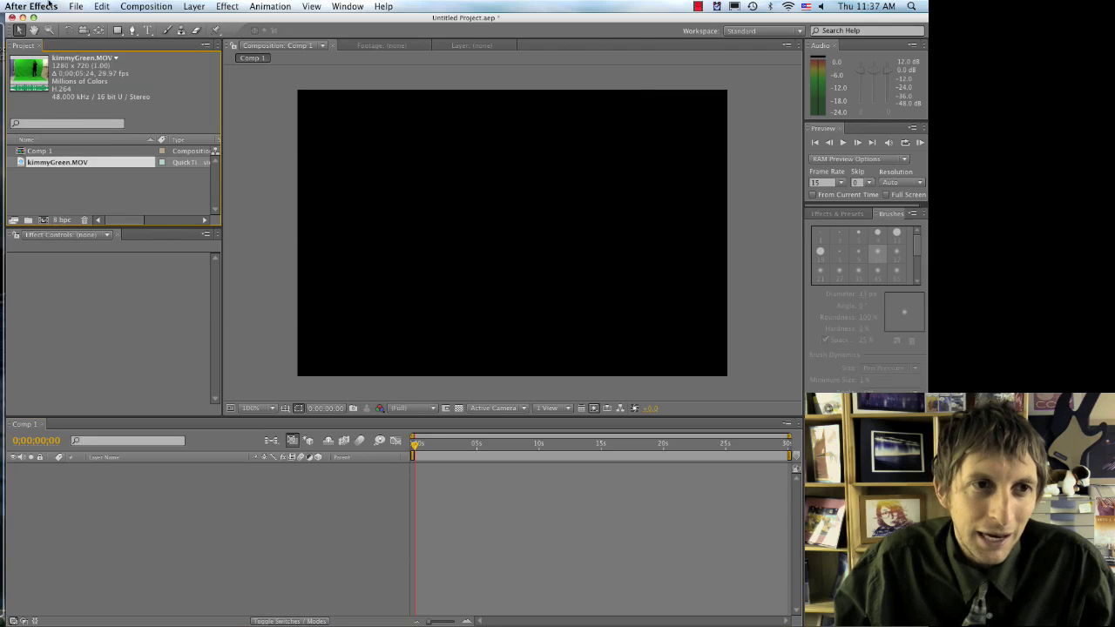
Import the s1.jpg image into the project
{"action": "left_click", "coordinate": [76, 6]}
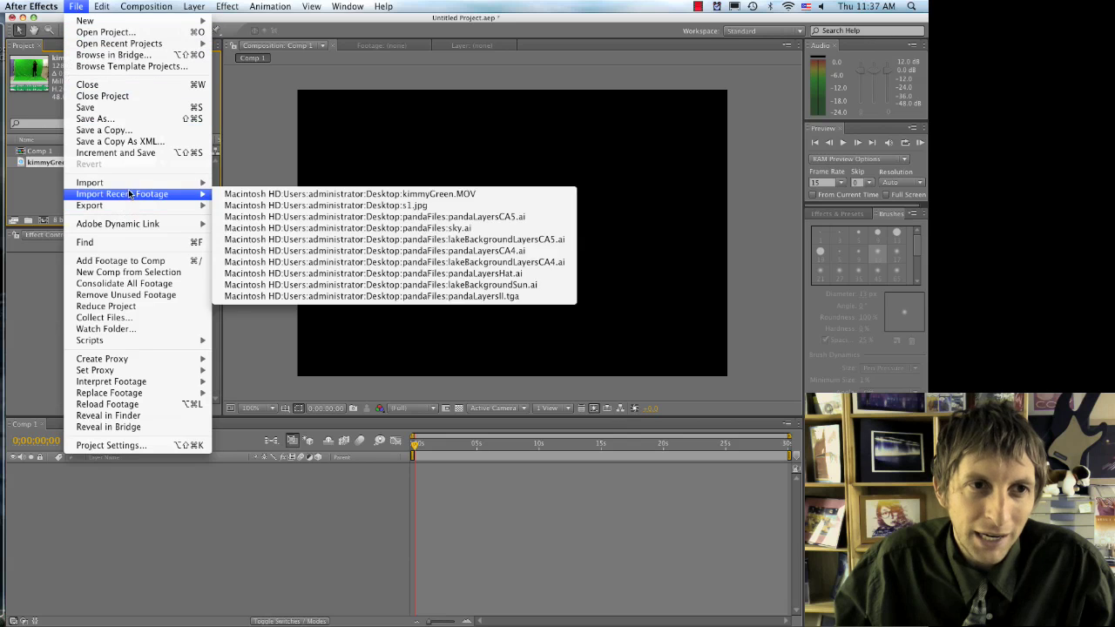
{"action": "mouse_move", "coordinate": [134, 185]}
{"action": "left_click", "coordinate": [235, 183]}
{"action": "scroll", "coordinate": [415, 204], "scroll_direction": "down", "scroll_amount": 10}
{"action": "scroll", "coordinate": [415, 204], "scroll_direction": "down", "scroll_amount": 15}
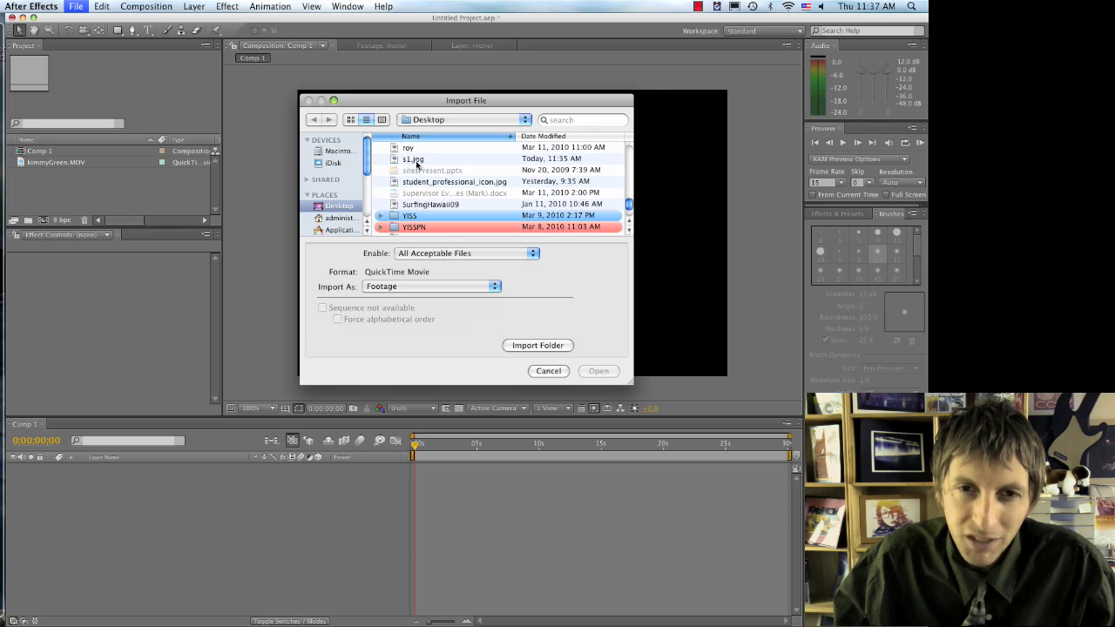
{"action": "double_click", "coordinate": [416, 165]}
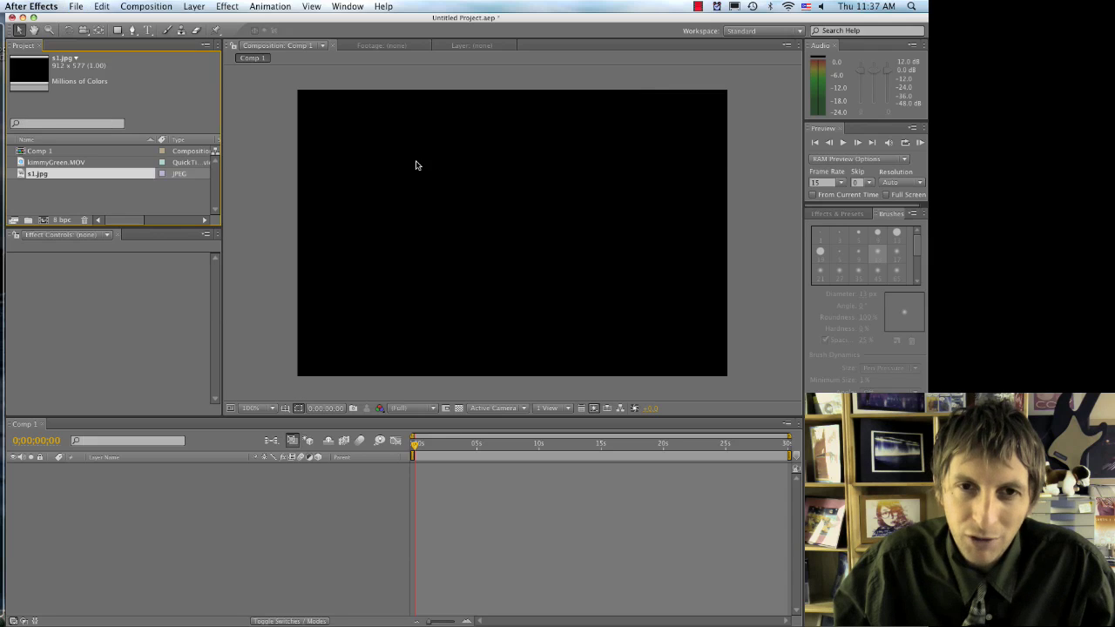
Add s1.jpg and kimmyGreen.MOV as layers in Comp 1
{"action": "left_click_drag", "start_coordinate": [24, 173], "coordinate": [87, 485]}
{"action": "left_click", "coordinate": [62, 164]}
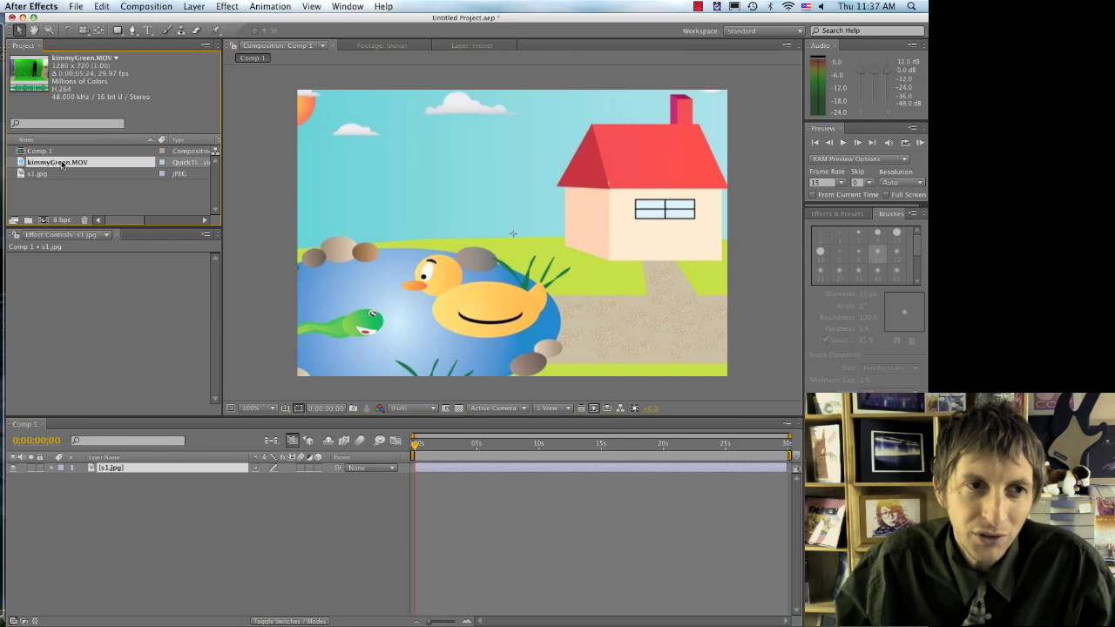
{"action": "left_click_drag", "start_coordinate": [23, 165], "coordinate": [52, 509]}
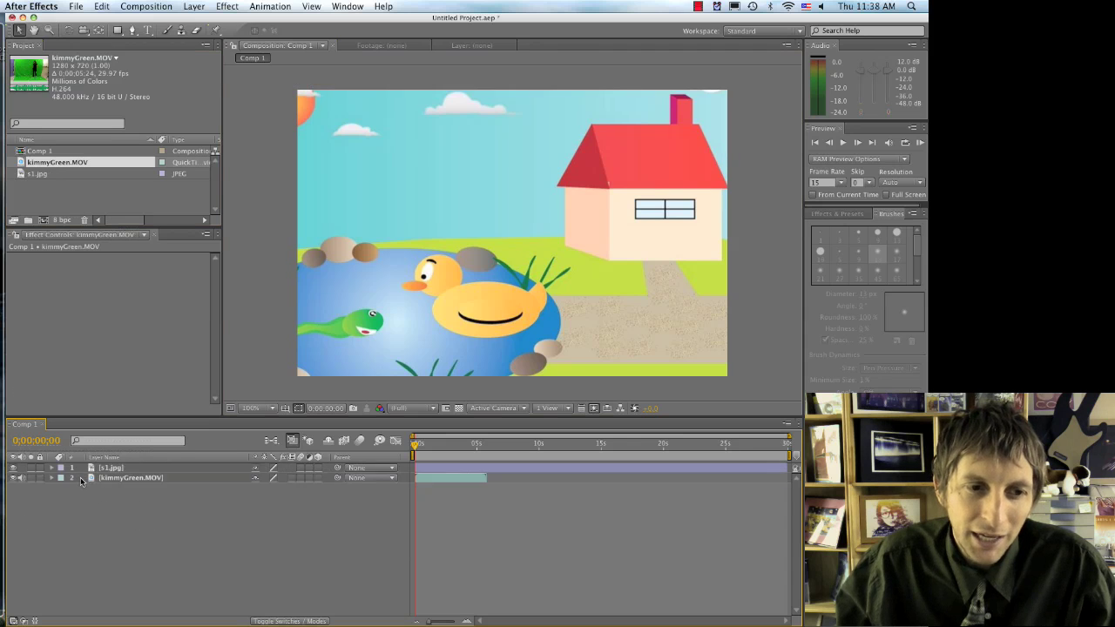
Reorder the layers so s1.jpg sits beneath kimmyGreen.MOV
{"action": "key", "text": "super+a"}
{"action": "left_click", "coordinate": [129, 504]}
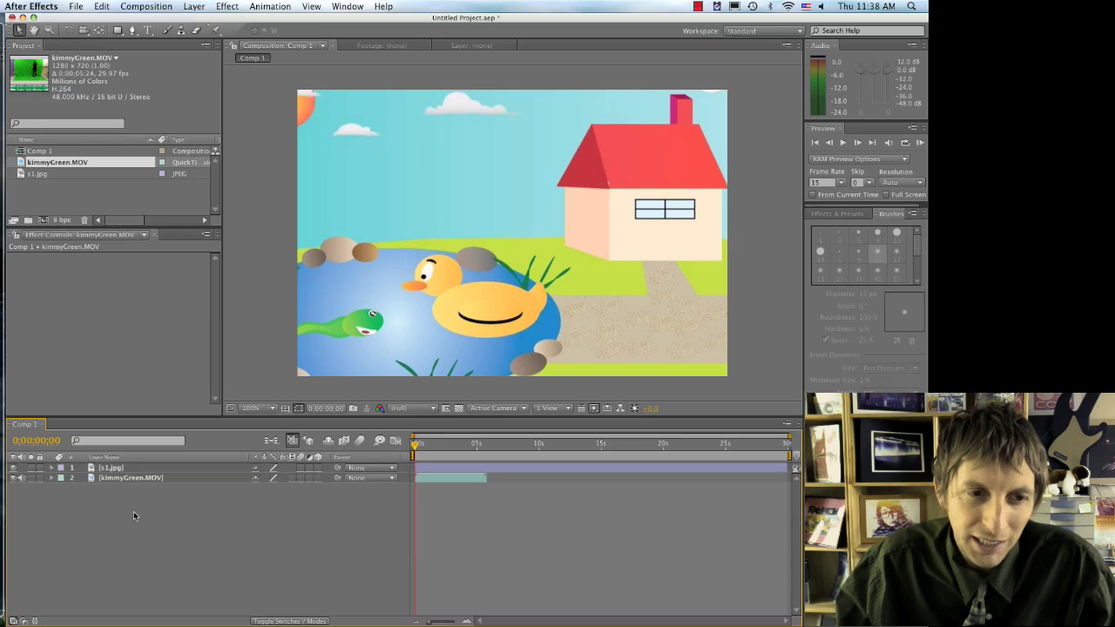
{"action": "left_click", "coordinate": [88, 467]}
{"action": "left_click", "coordinate": [84, 477], "text": "super"}
{"action": "left_click", "coordinate": [84, 477], "text": "super"}
{"action": "left_click", "coordinate": [139, 468], "text": "super"}
{"action": "left_click", "coordinate": [139, 467]}
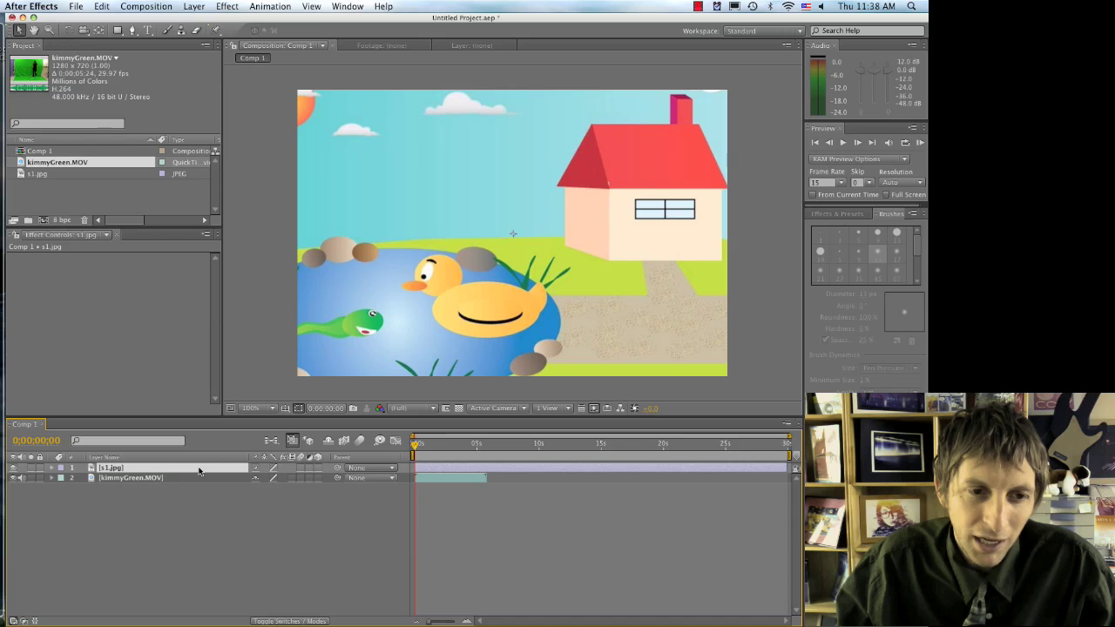
{"action": "left_click_drag", "start_coordinate": [199, 470], "coordinate": [198, 485]}
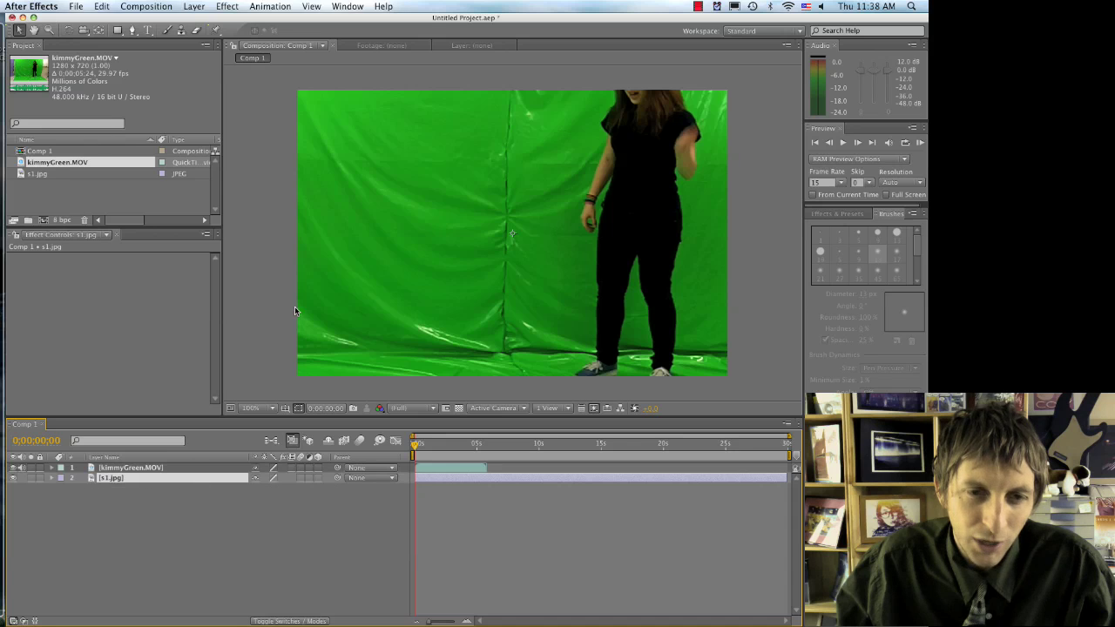
Preview the composition and zoom the viewer out to 50%
{"action": "key", "text": "space"}
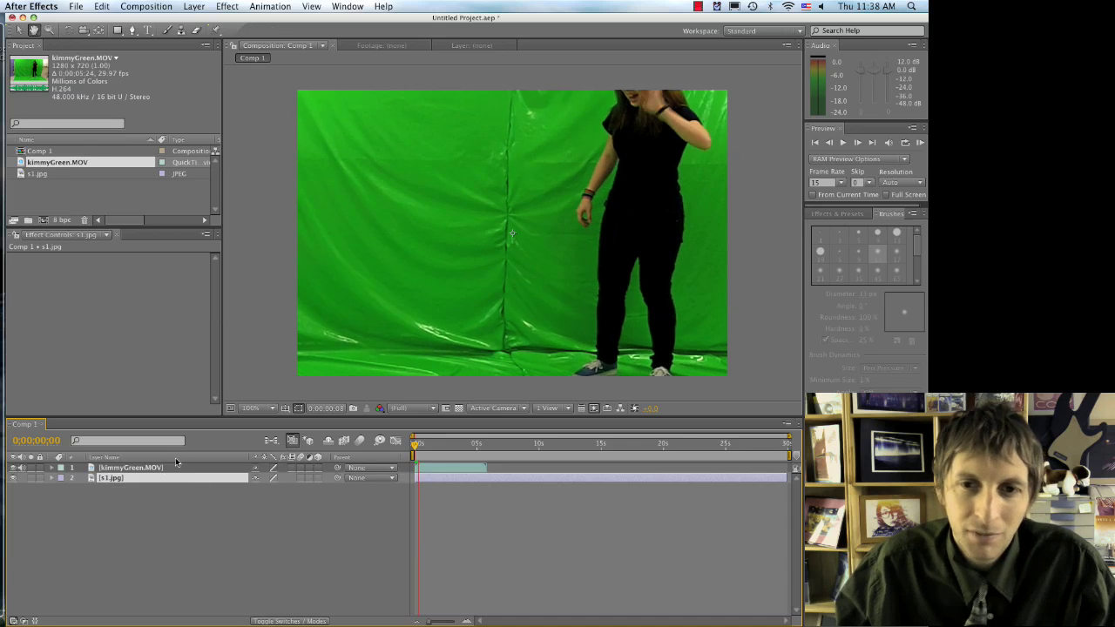
{"action": "key", "text": "space"}
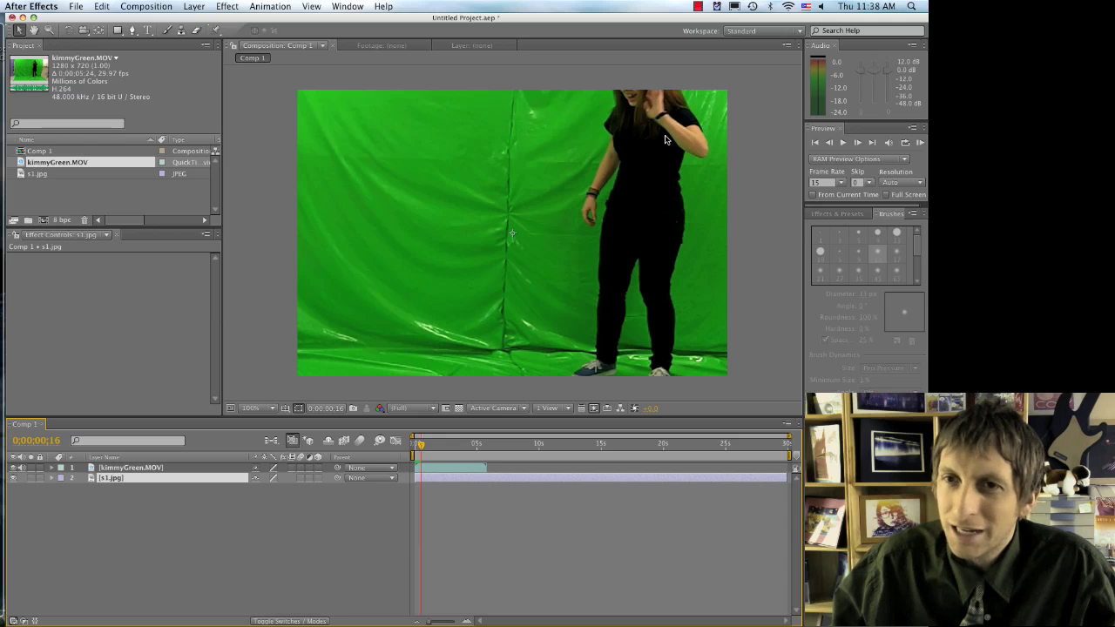
{"action": "left_click", "coordinate": [711, 137]}
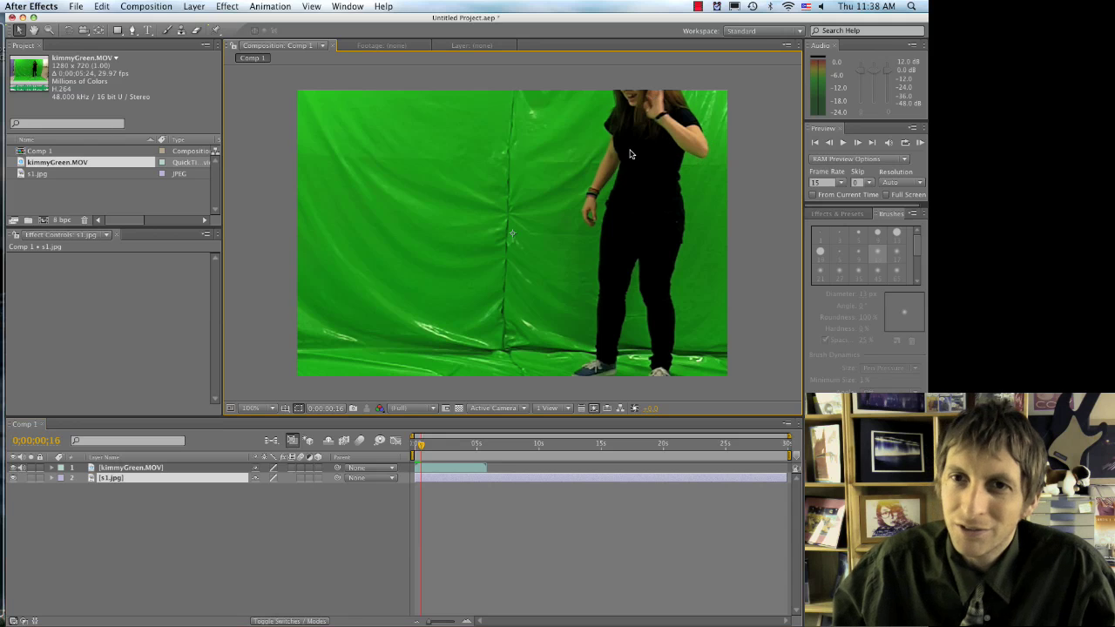
{"action": "key", "text": "comma"}
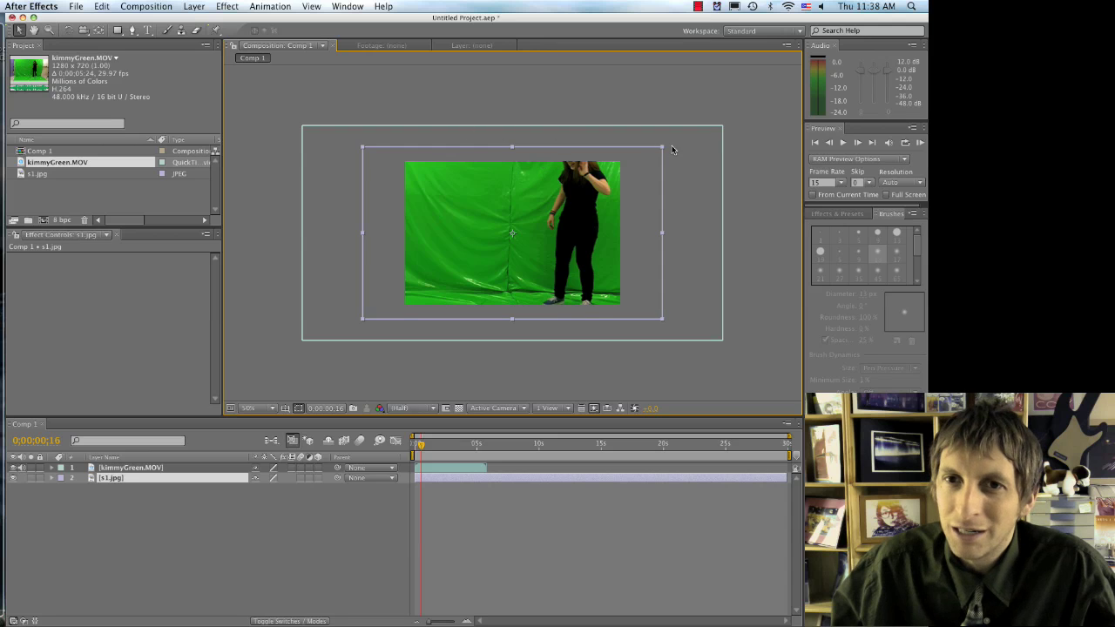
Scale down the s1.jpg background and the kimmyGreen.MOV clip in the viewer
{"action": "left_click_drag", "start_coordinate": [661, 151], "coordinate": [619, 177]}
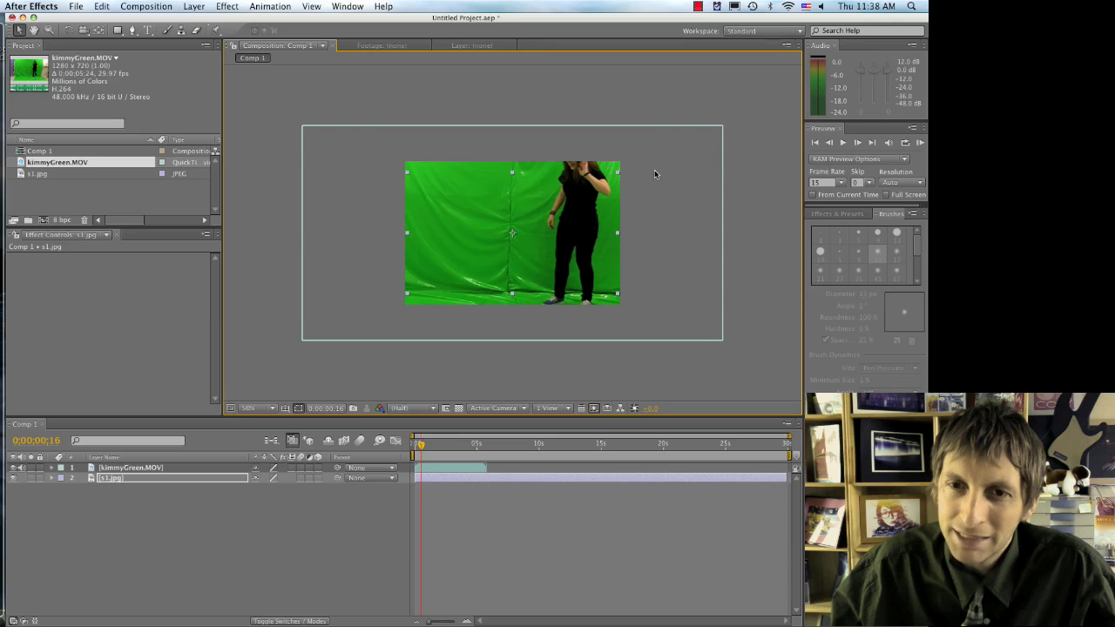
{"action": "left_click", "coordinate": [211, 473]}
{"action": "left_click", "coordinate": [209, 467]}
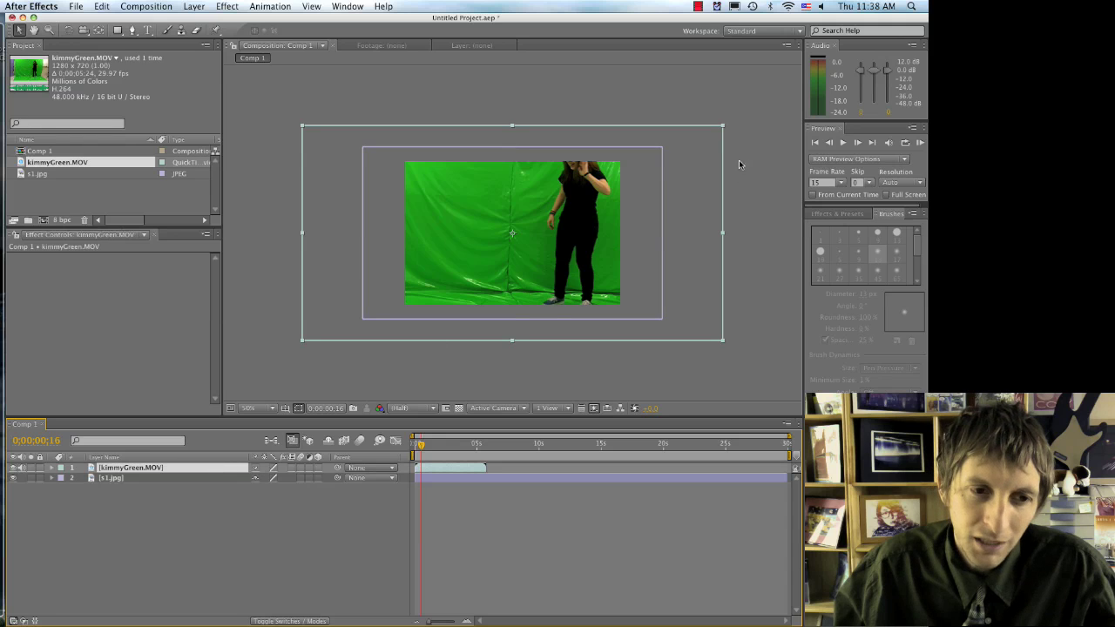
{"action": "left_click", "coordinate": [722, 130]}
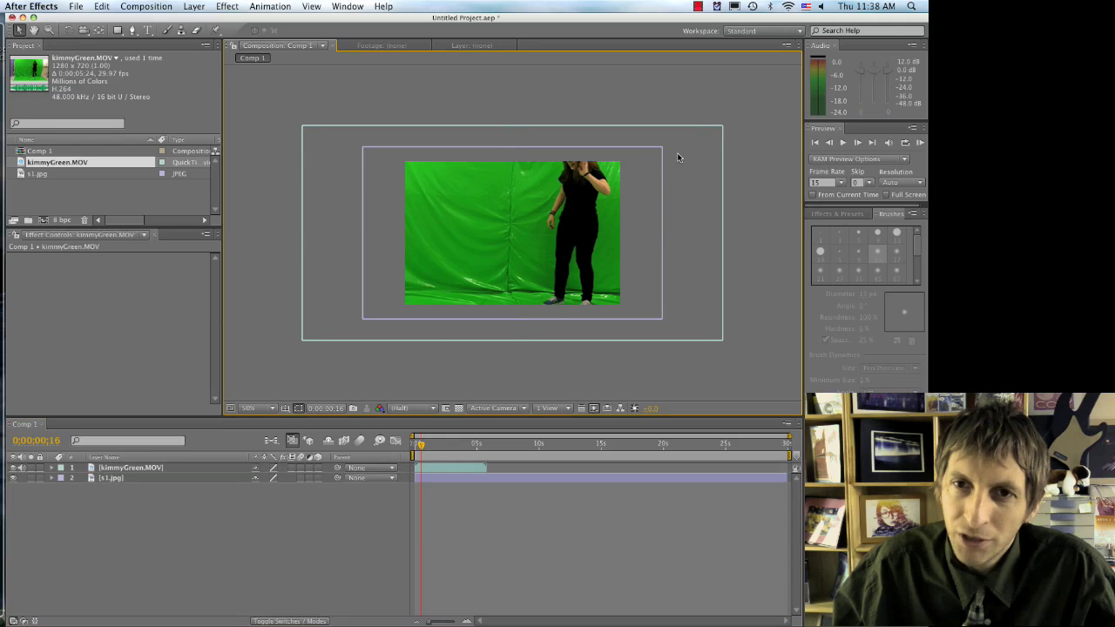
{"action": "left_click", "coordinate": [721, 129]}
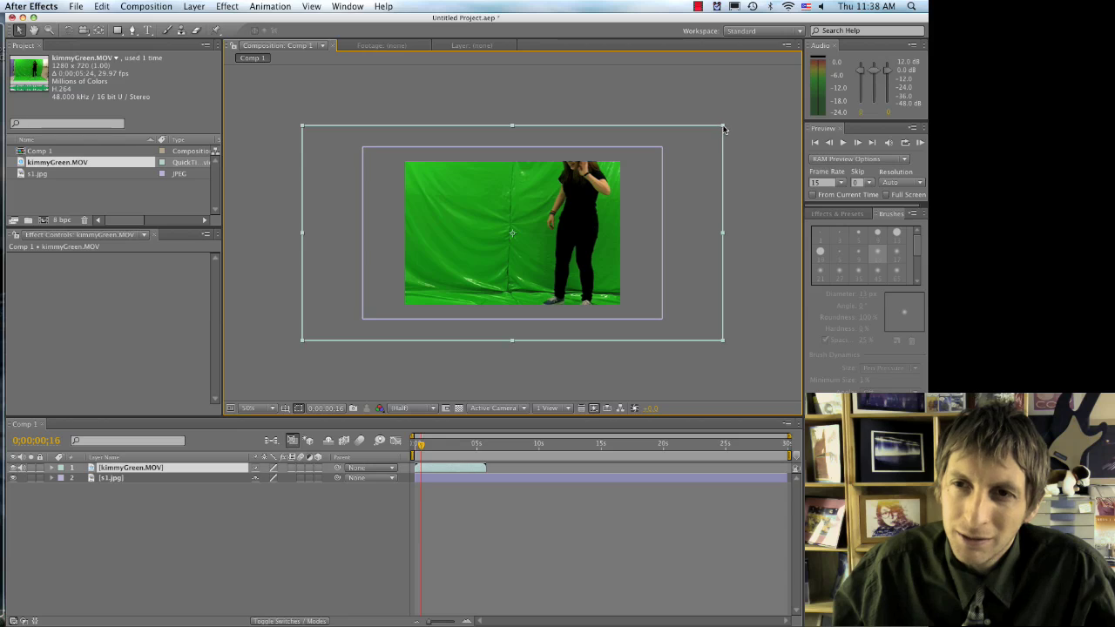
{"action": "left_click_drag", "start_coordinate": [722, 125], "coordinate": [620, 175]}
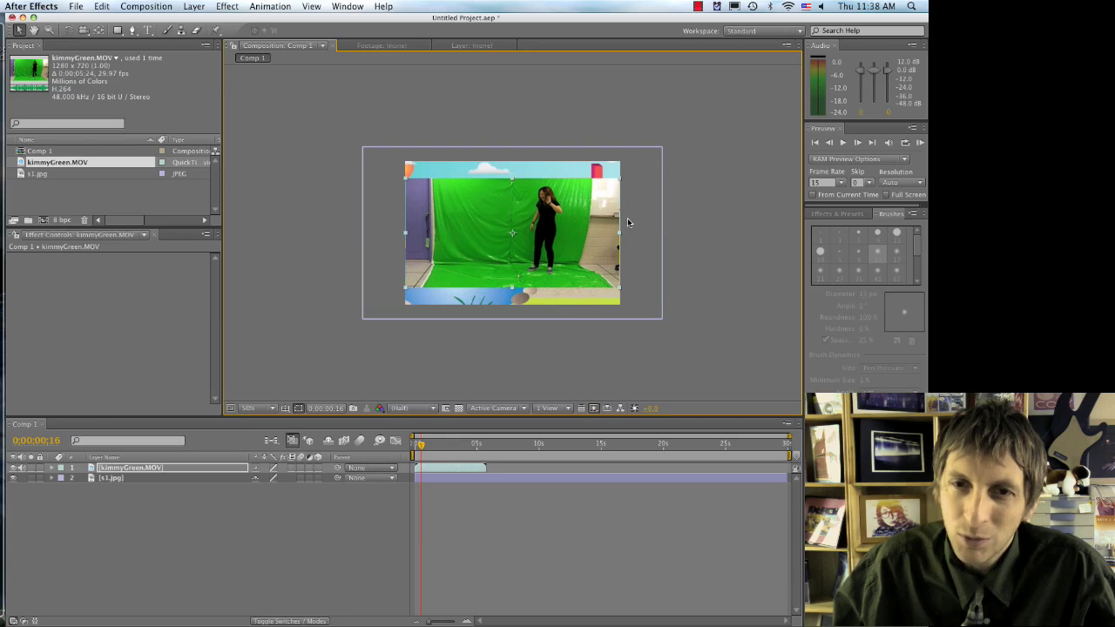
Zoom the Composition viewer in until only green pixels fill it
{"action": "scroll", "coordinate": [627, 223], "scroll_direction": "up", "scroll_amount": 3}
{"action": "scroll", "coordinate": [627, 224], "scroll_direction": "down", "scroll_amount": 3}
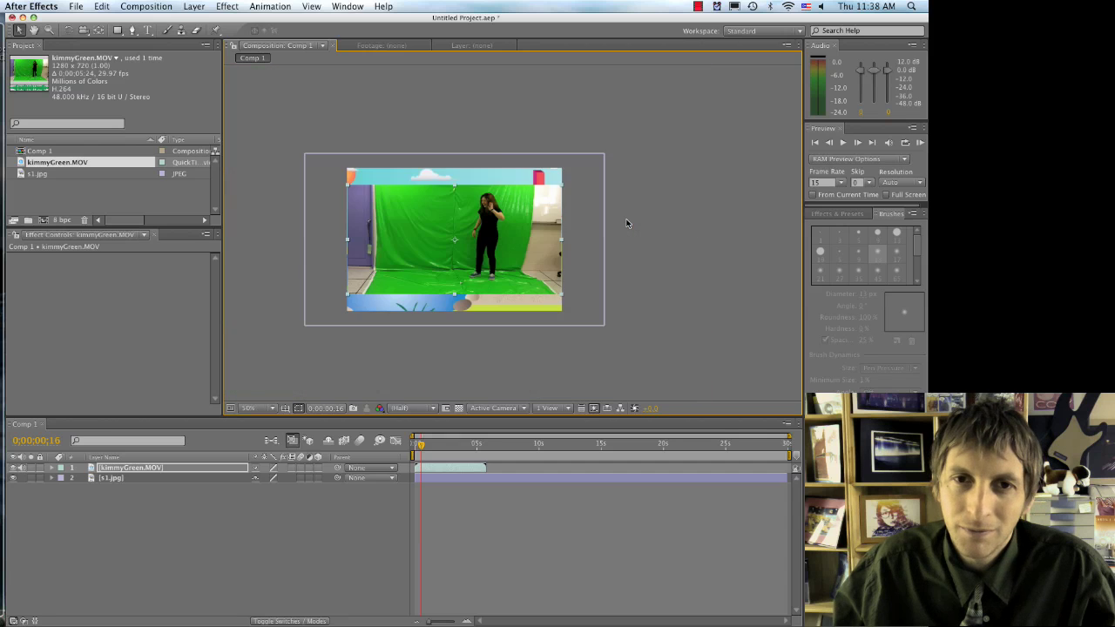
{"action": "scroll", "coordinate": [625, 223], "scroll_direction": "up", "scroll_amount": 3}
{"action": "scroll", "coordinate": [625, 223], "scroll_direction": "up", "scroll_amount": 5}
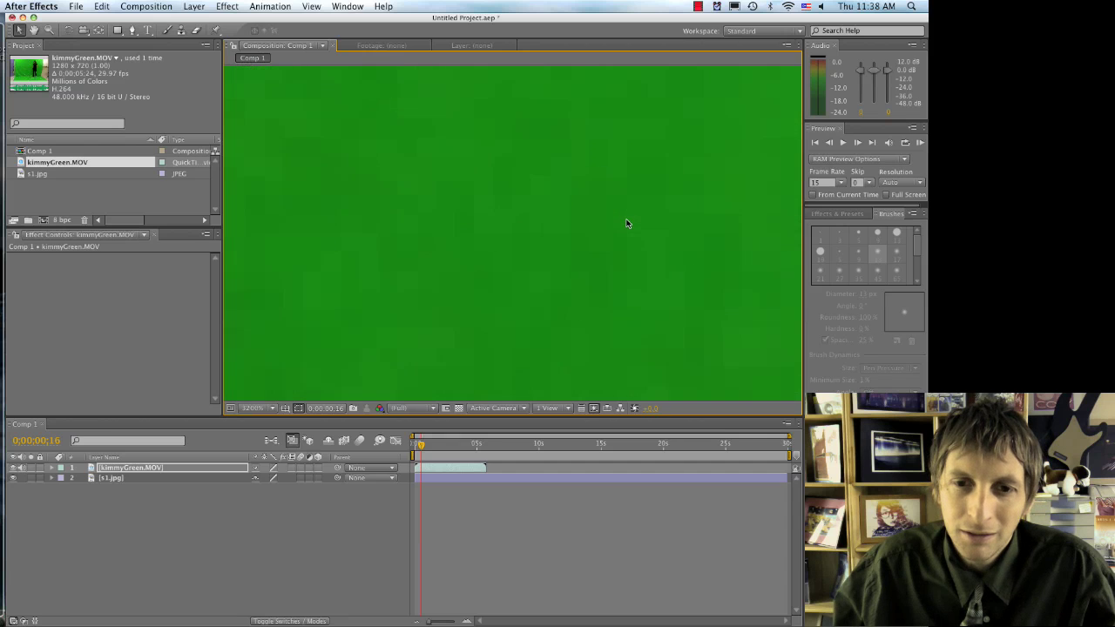
Set the viewer magnification to 100% and centre the composition frame
{"action": "left_click", "coordinate": [275, 407]}
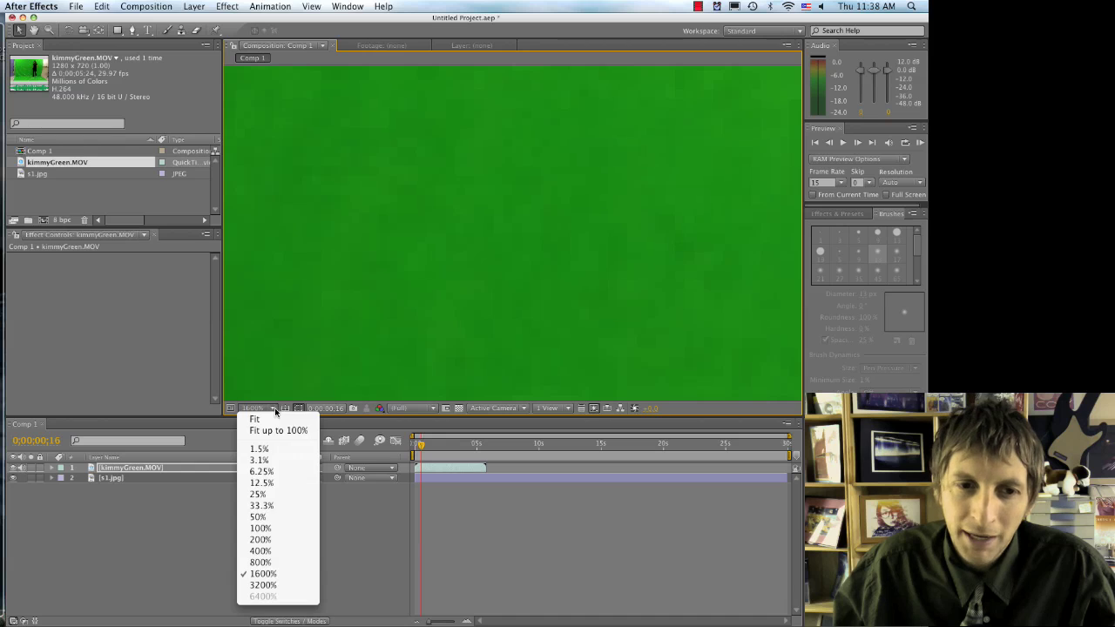
{"action": "left_click", "coordinate": [265, 539]}
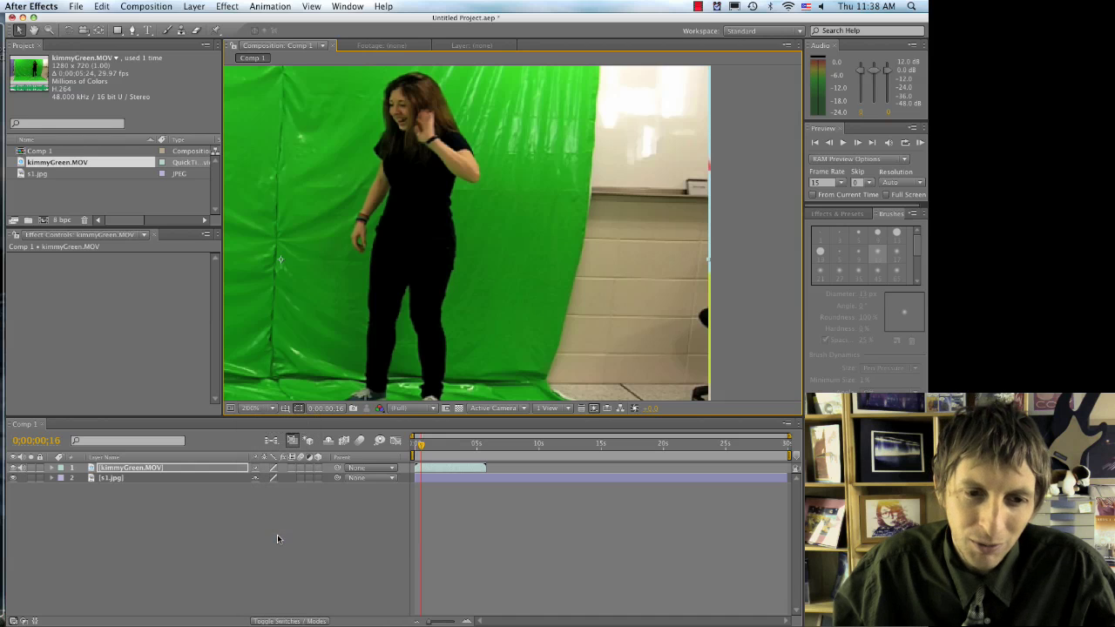
{"action": "left_click", "coordinate": [272, 408]}
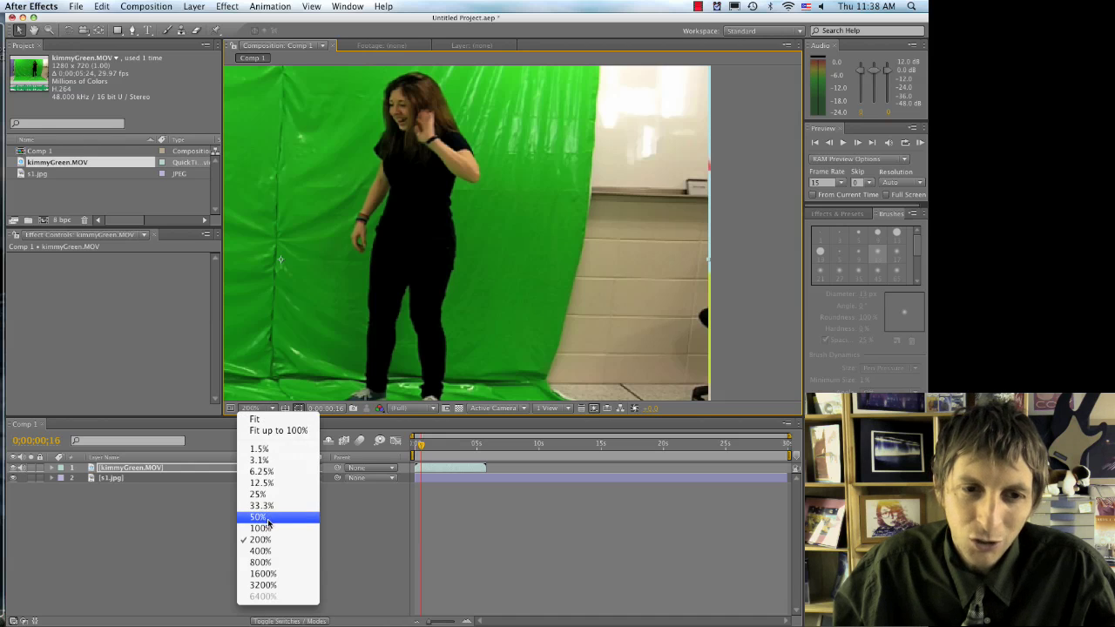
{"action": "left_click", "coordinate": [293, 528]}
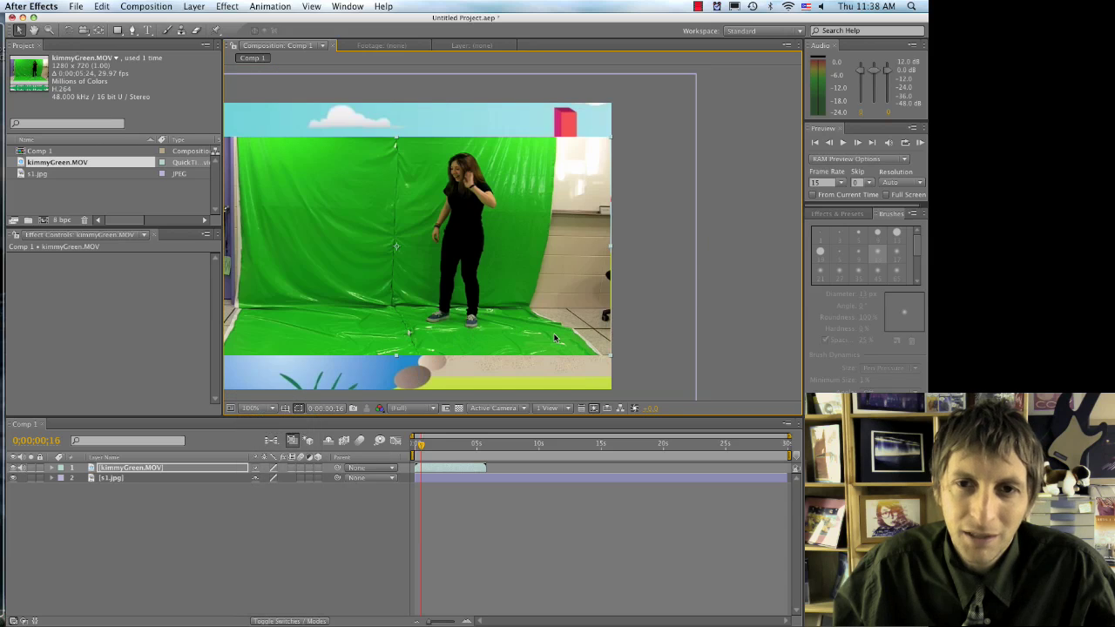
{"action": "left_click_drag", "start_coordinate": [505, 266], "coordinate": [560, 262]}
Return the playhead to the clip start, hide s1.jpg, and select kimmyGreen.MOV
{"action": "key", "text": "v"}
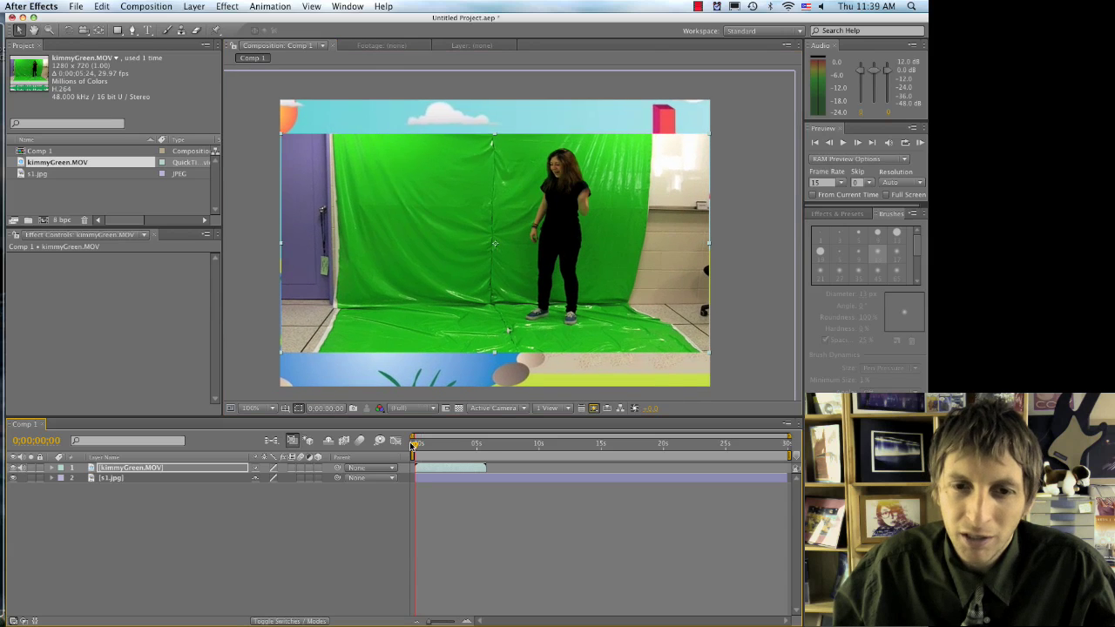
{"action": "left_click_drag", "start_coordinate": [421, 445], "coordinate": [413, 445]}
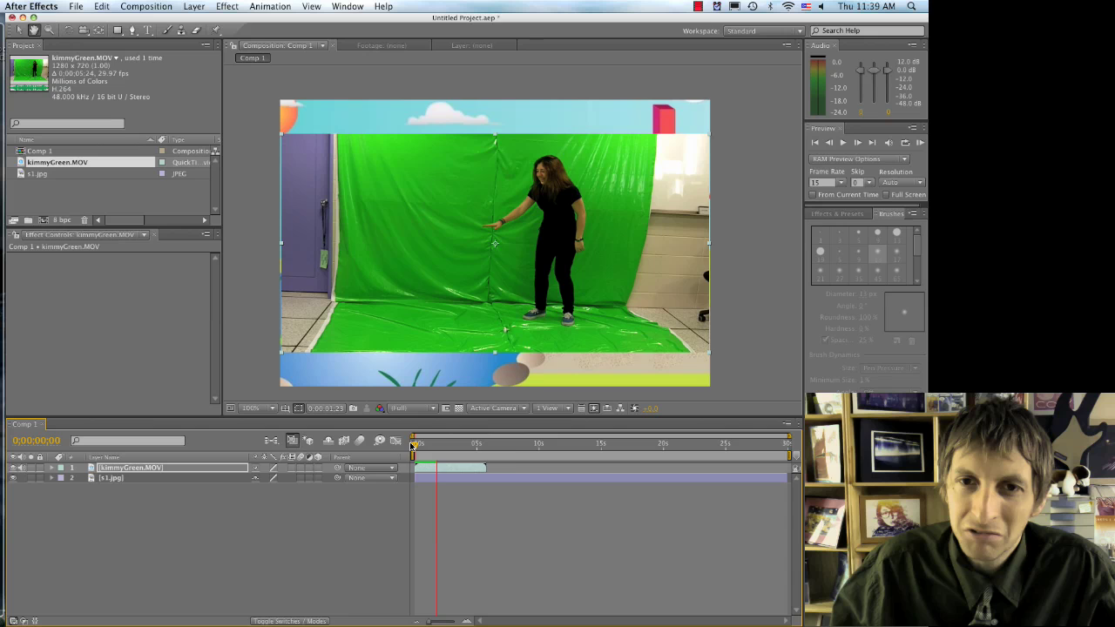
{"action": "left_click", "coordinate": [437, 488]}
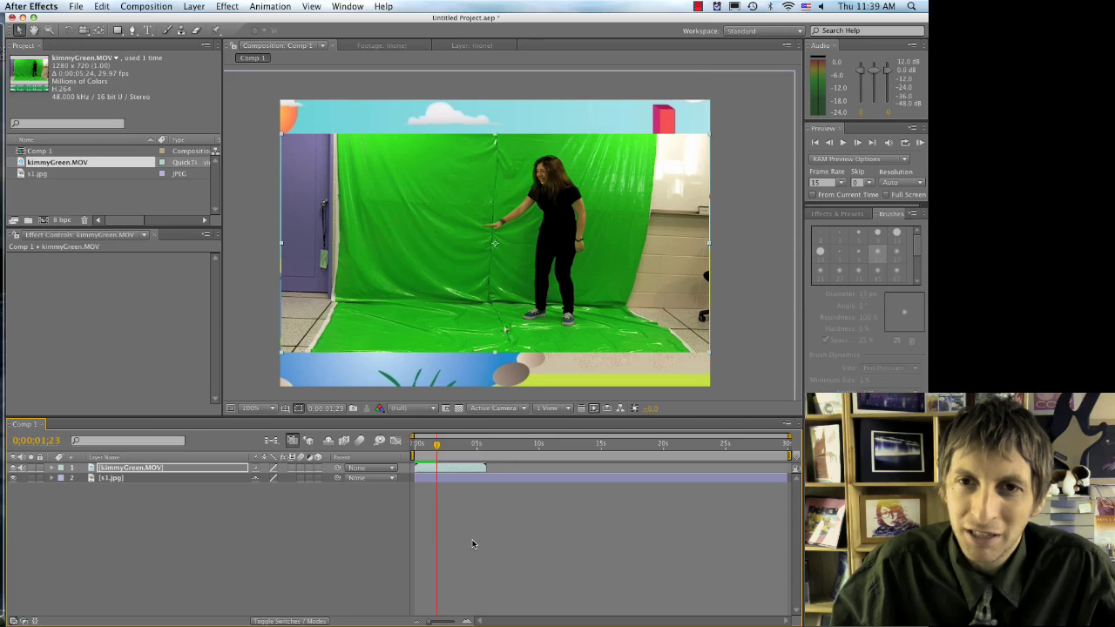
{"action": "left_click", "coordinate": [461, 498]}
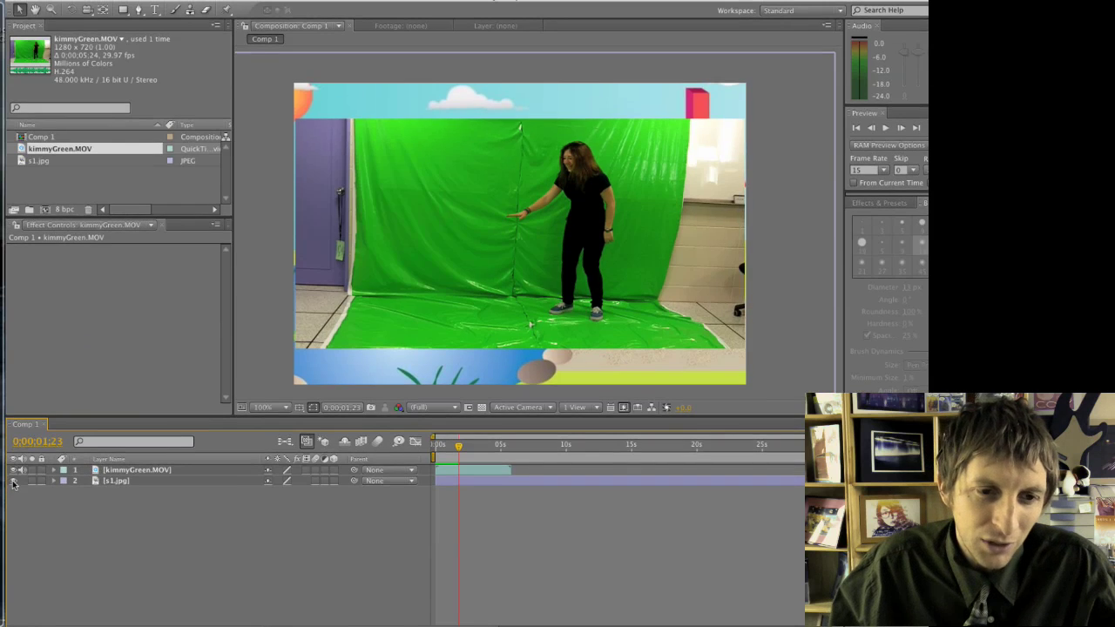
{"action": "left_click", "coordinate": [13, 472]}
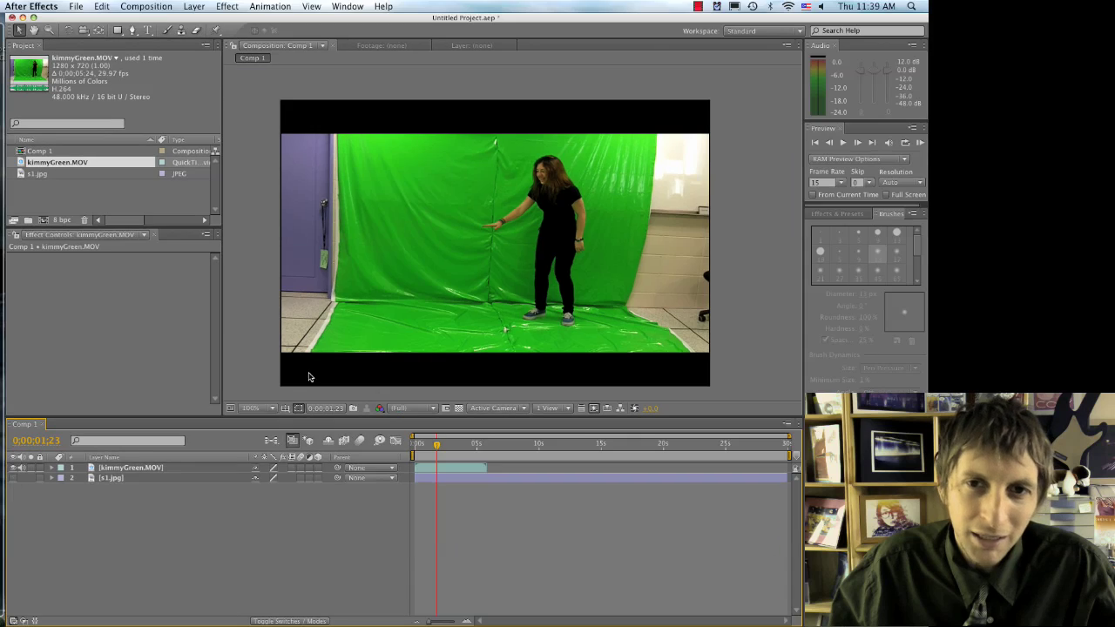
{"action": "left_click", "coordinate": [397, 201]}
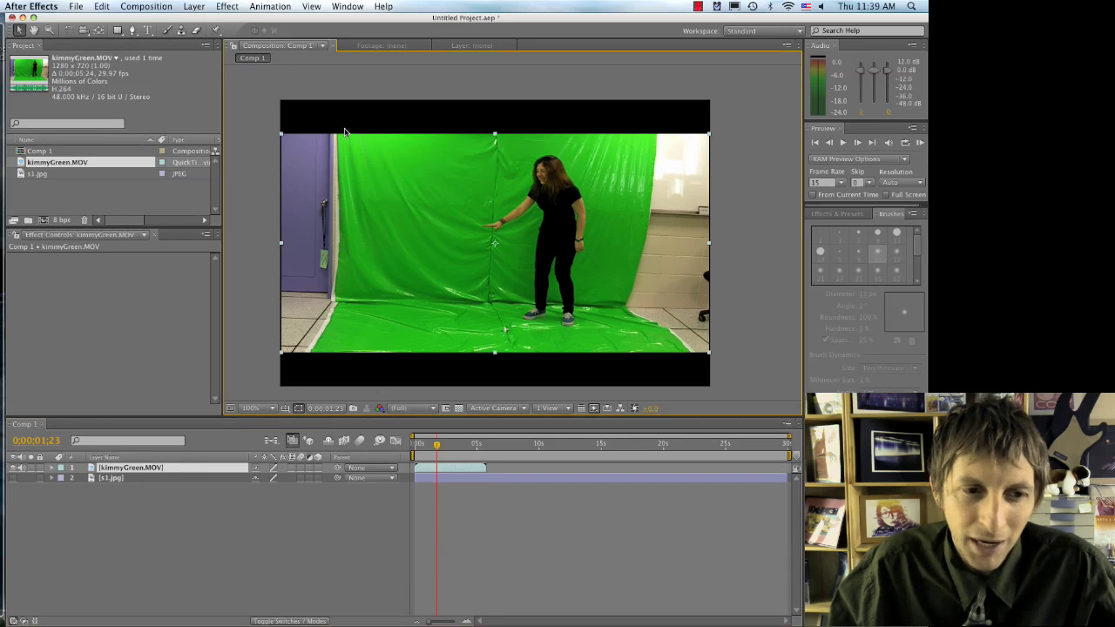
Apply the Keylight (1.2) effect to kimmyGreen.MOV
{"action": "left_click", "coordinate": [226, 7]}
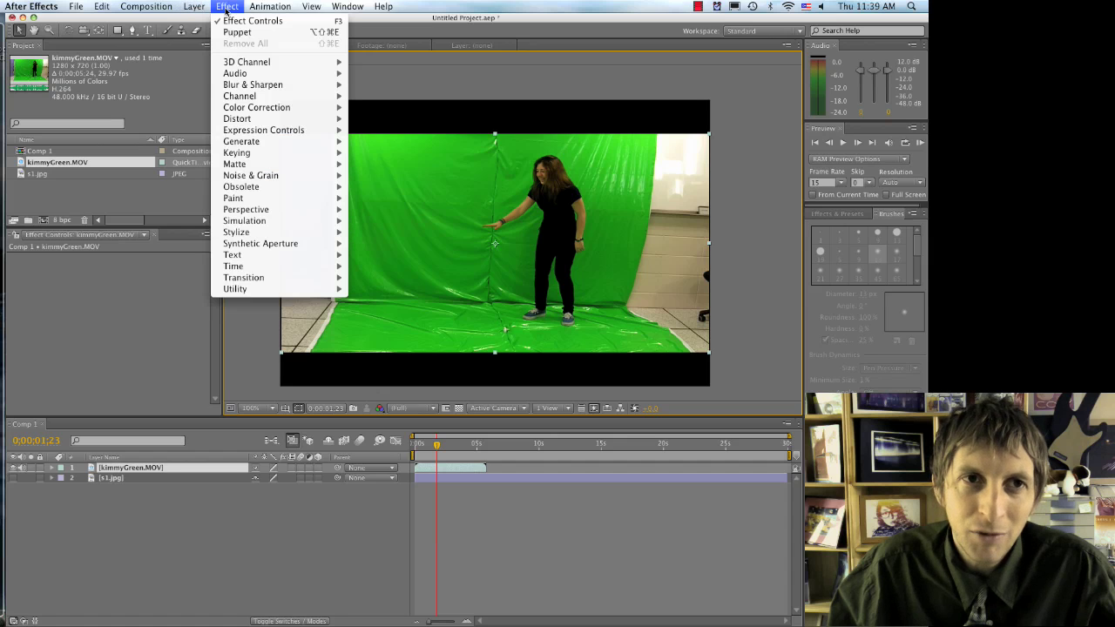
{"action": "mouse_move", "coordinate": [251, 153]}
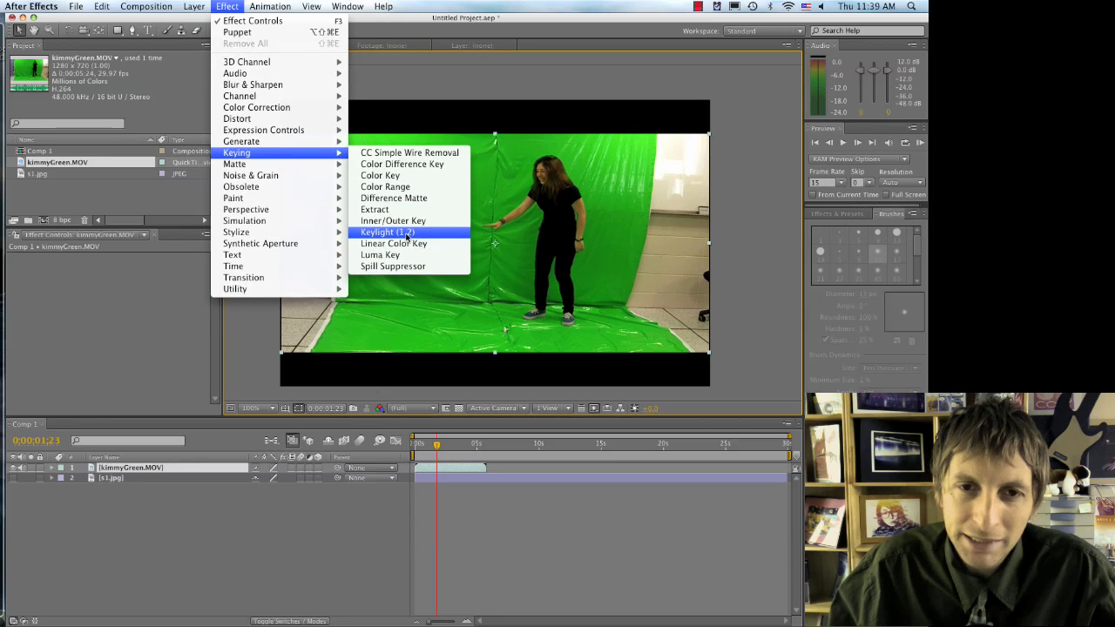
{"action": "left_click", "coordinate": [405, 234]}
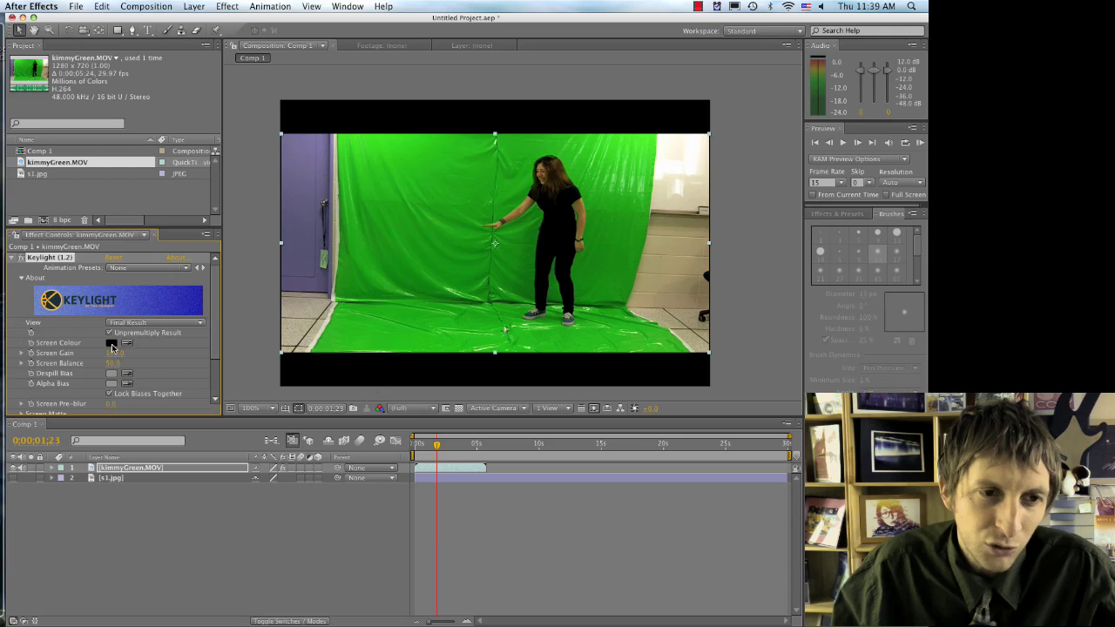
Sample the green backdrop as Keylight's Screen Colour
{"action": "left_click", "coordinate": [111, 342]}
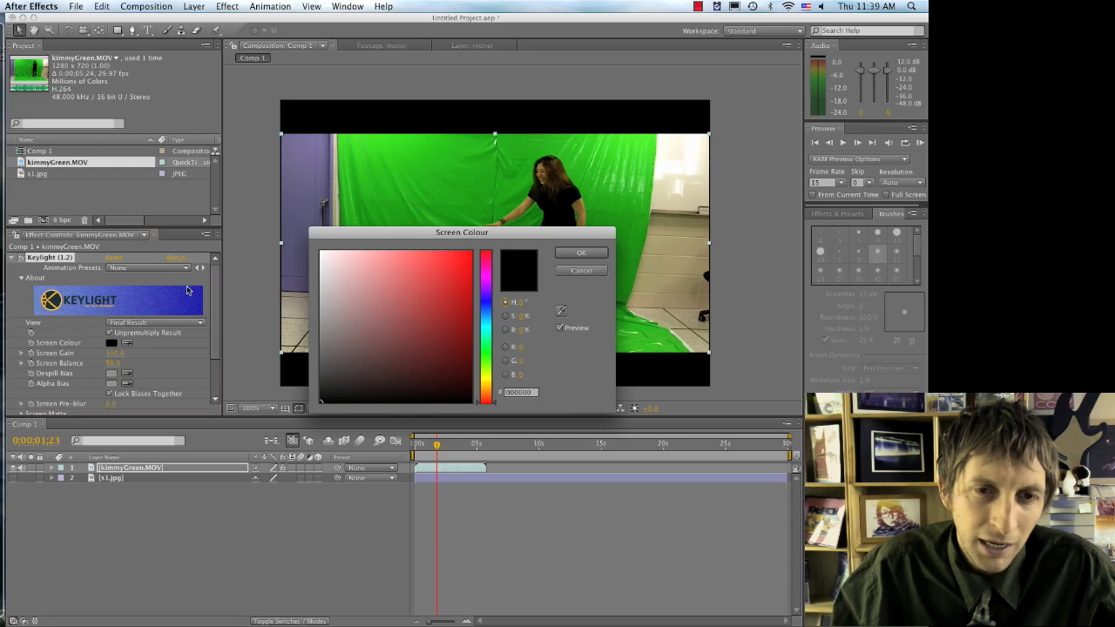
{"action": "left_click", "coordinate": [581, 270]}
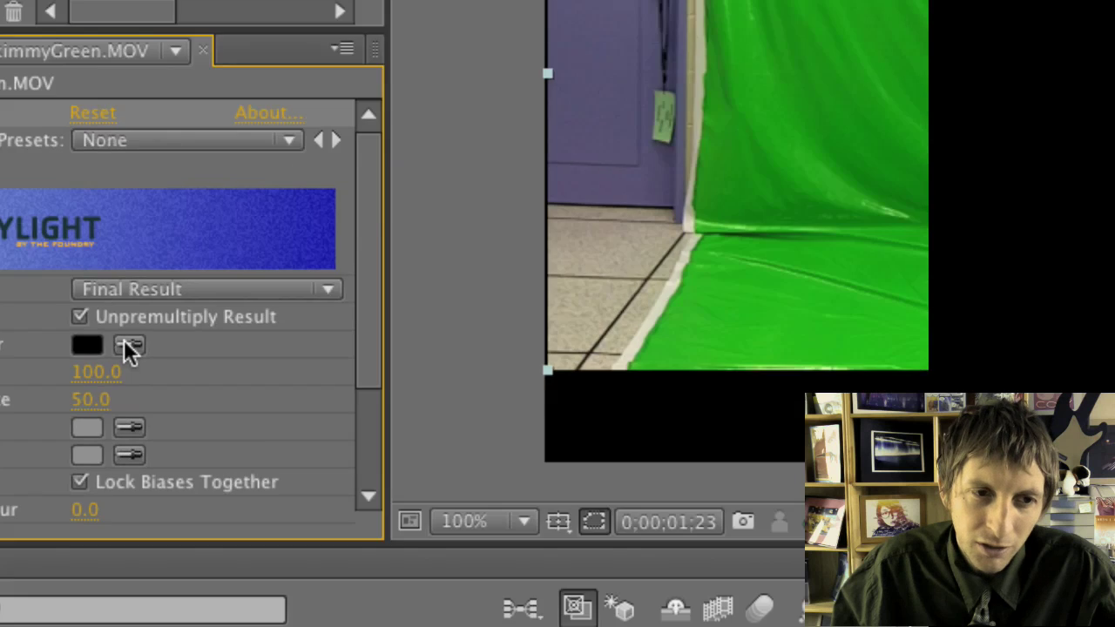
{"action": "left_click", "coordinate": [126, 344]}
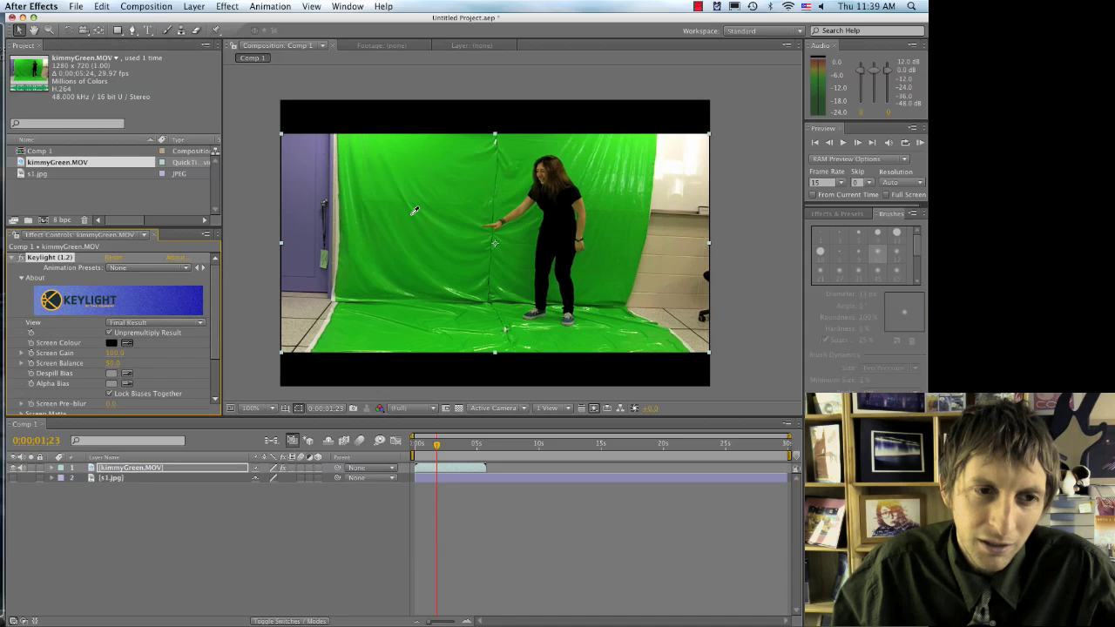
{"action": "left_click", "coordinate": [441, 197]}
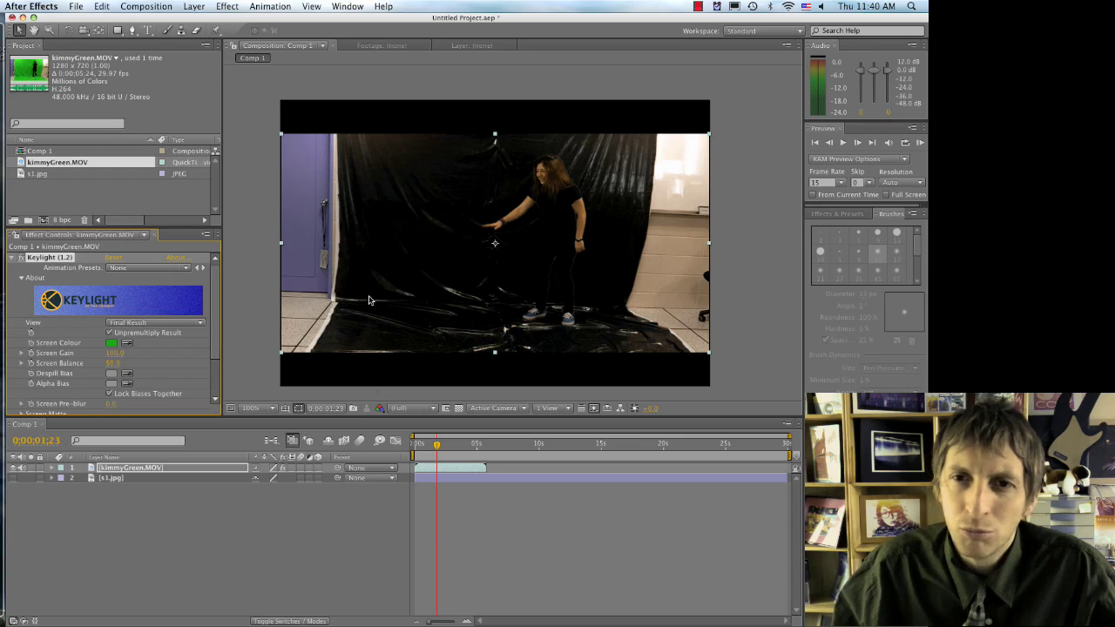
Set Keylight's Screen Matte Clip Black to 50.0 and Screen Gain to 101.0
{"action": "left_click", "coordinate": [21, 354]}
{"action": "left_click", "coordinate": [21, 354]}
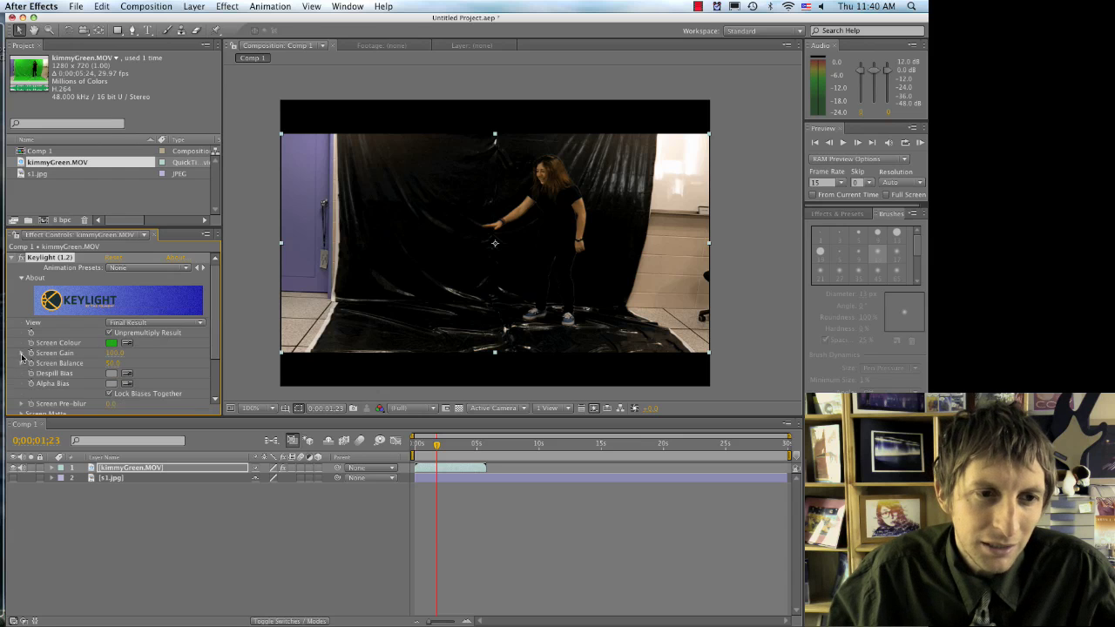
{"action": "scroll", "coordinate": [24, 380], "scroll_direction": "down", "scroll_amount": 2}
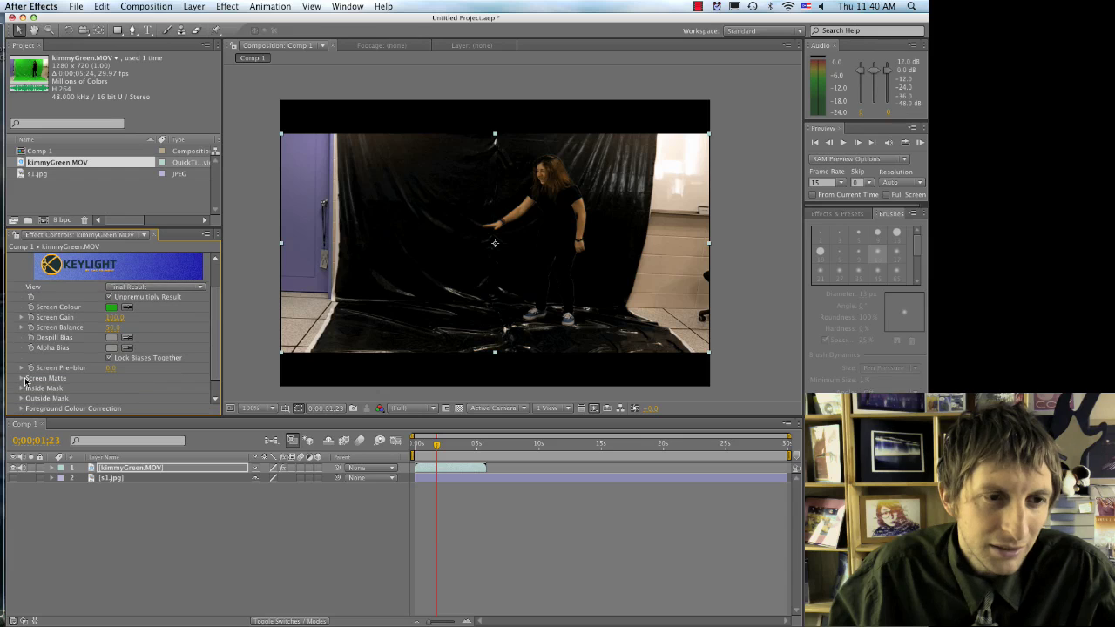
{"action": "left_click", "coordinate": [21, 380]}
{"action": "scroll", "coordinate": [21, 381], "scroll_direction": "down", "scroll_amount": 3}
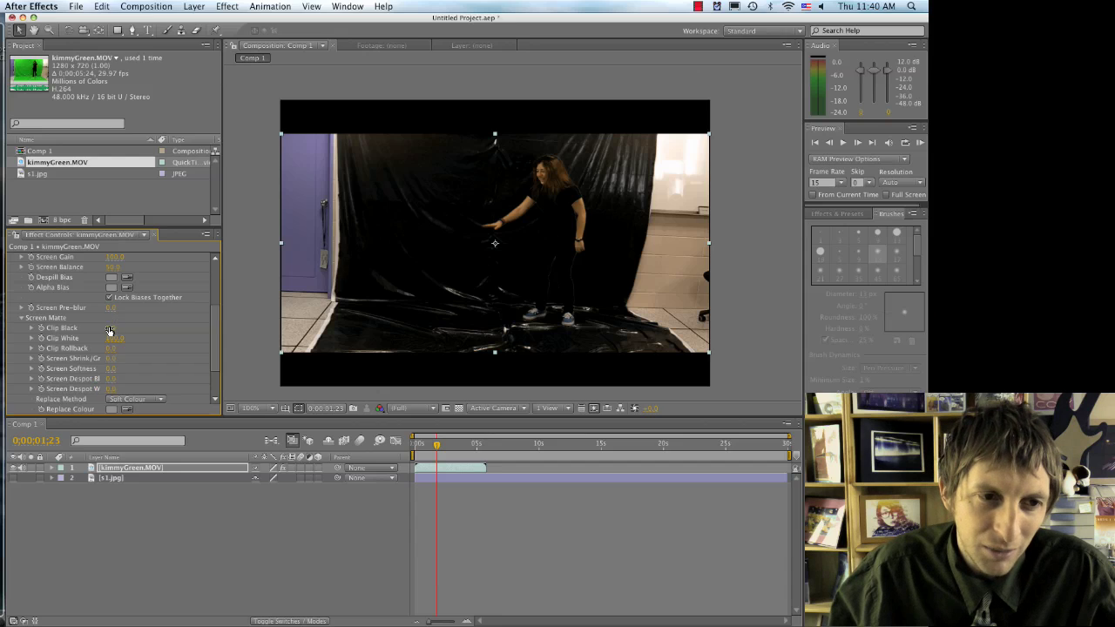
{"action": "left_click_drag", "start_coordinate": [110, 327], "coordinate": [126, 328]}
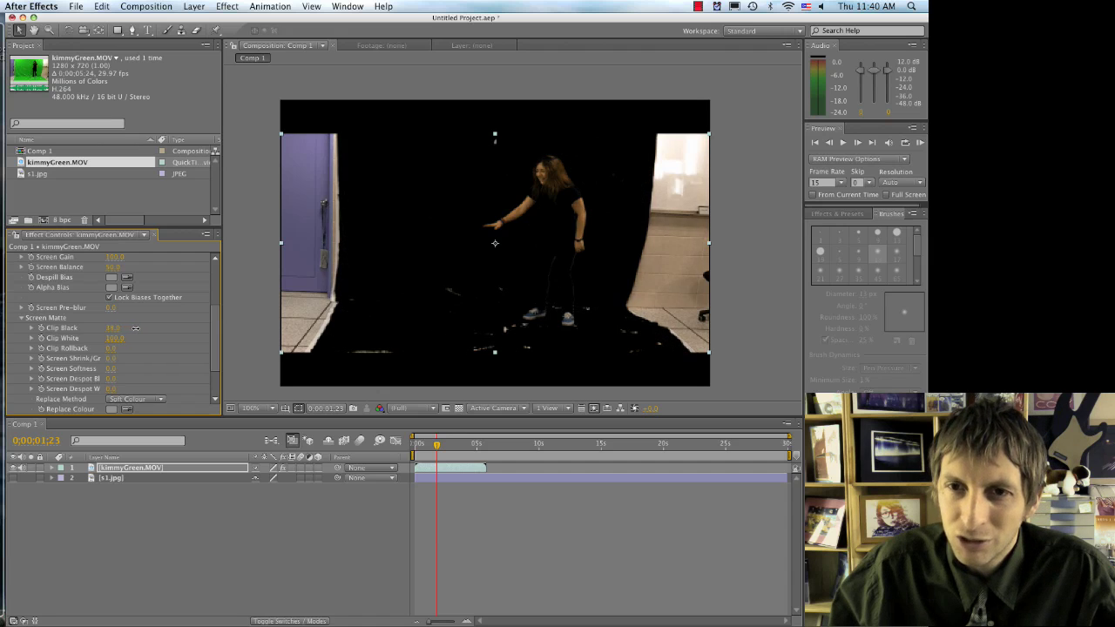
{"action": "left_click_drag", "start_coordinate": [144, 327], "coordinate": [116, 328]}
{"action": "scroll", "coordinate": [107, 317], "scroll_direction": "up", "scroll_amount": 3}
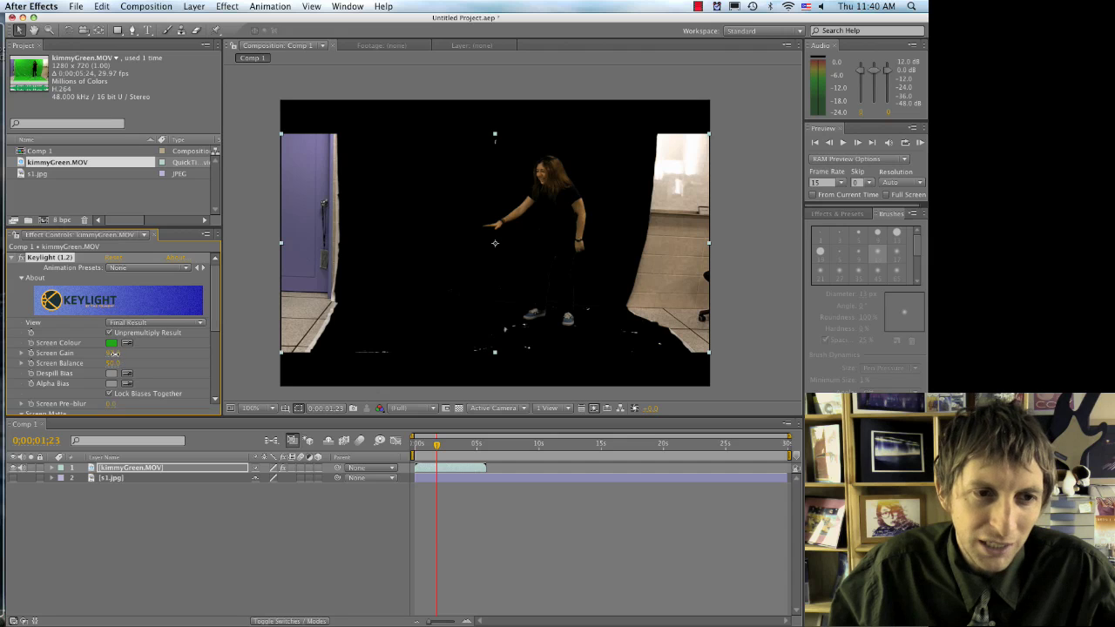
{"action": "left_click_drag", "start_coordinate": [119, 353], "coordinate": [121, 353]}
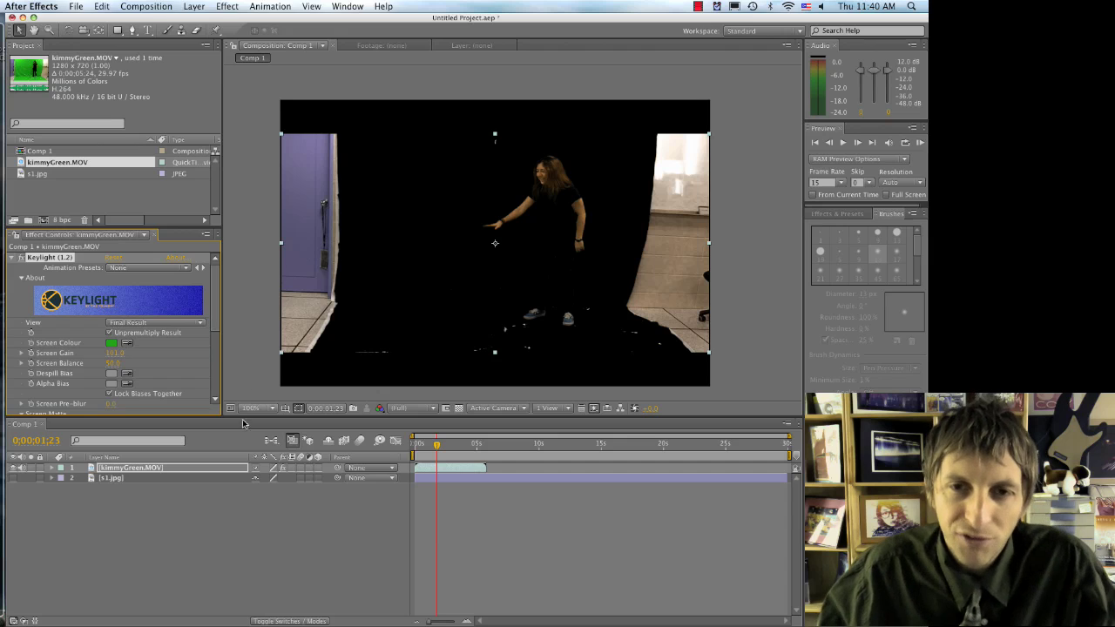
Show s1.jpg again, return near the clip start, and reselect the kimmyGreen.MOV layer
{"action": "left_click", "coordinate": [14, 479]}
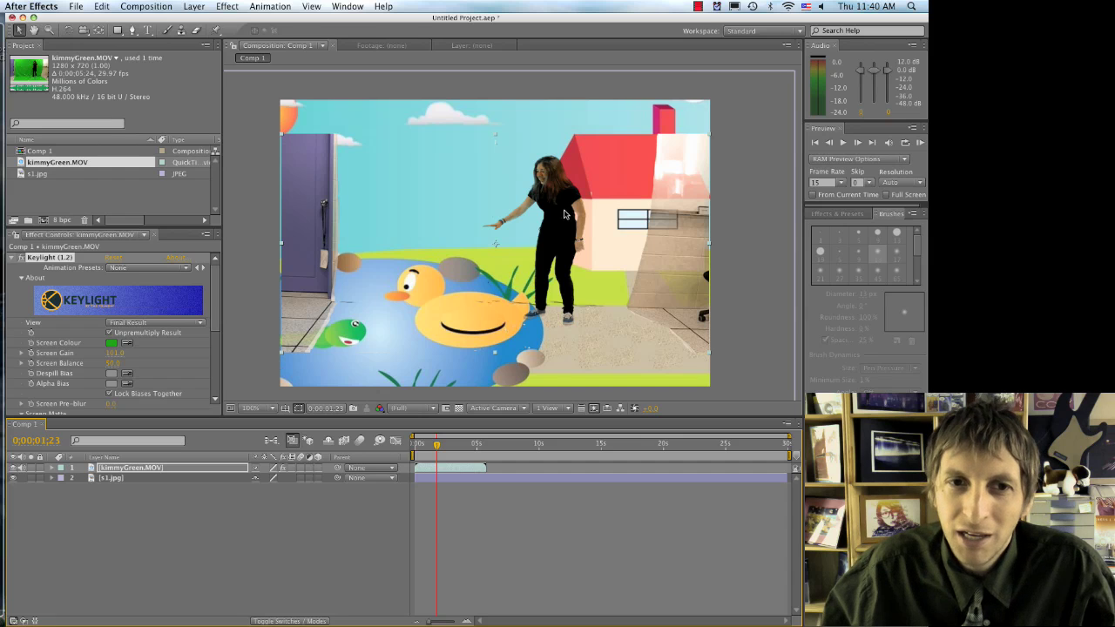
{"action": "mouse_move", "coordinate": [436, 445]}
{"action": "left_mouse_down"}
{"action": "mouse_move", "coordinate": [417, 447]}
{"action": "mouse_move", "coordinate": [458, 447]}
{"action": "mouse_move", "coordinate": [415, 446]}
{"action": "left_mouse_up"}
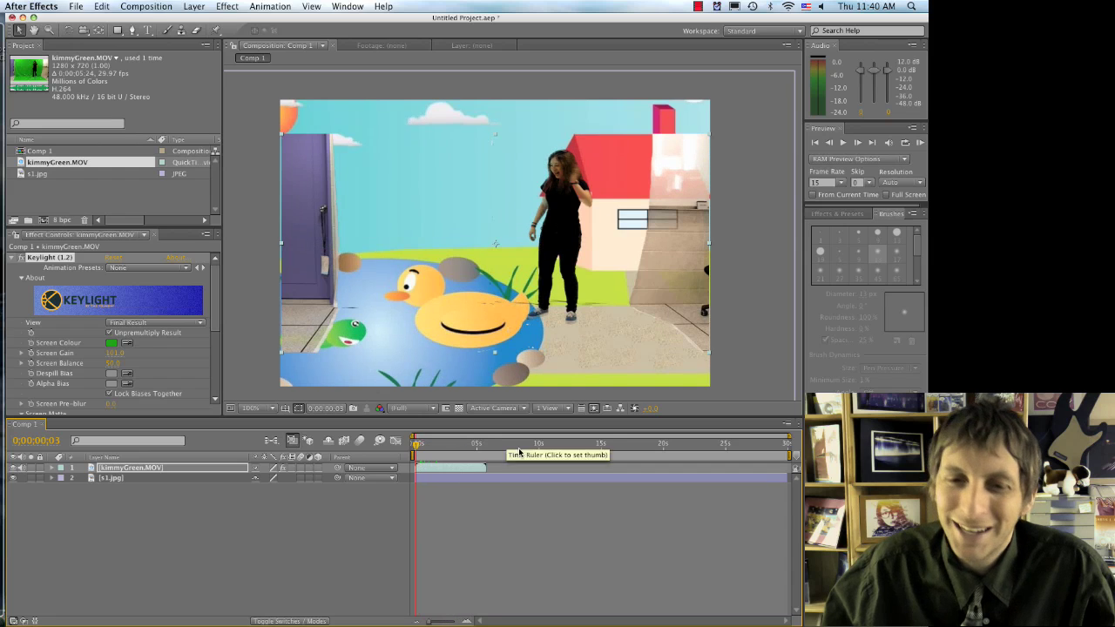
{"action": "left_click", "coordinate": [522, 498]}
{"action": "left_click", "coordinate": [183, 470]}
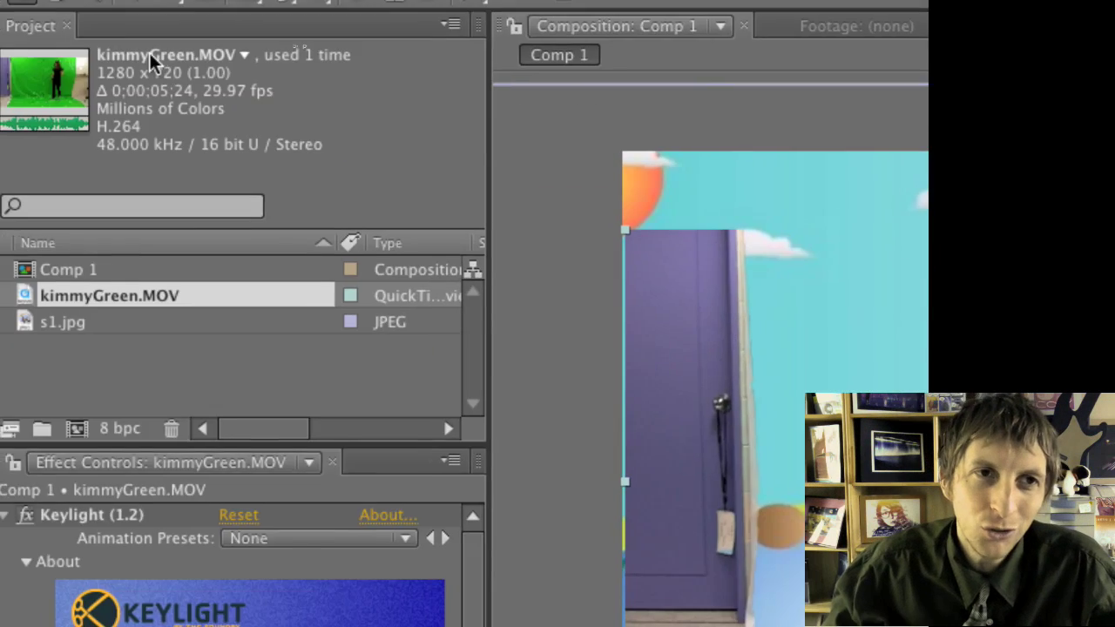
Draw a closed Pen-tool mask around the girl on kimmyGreen.MOV
{"action": "left_click", "coordinate": [291, 30]}
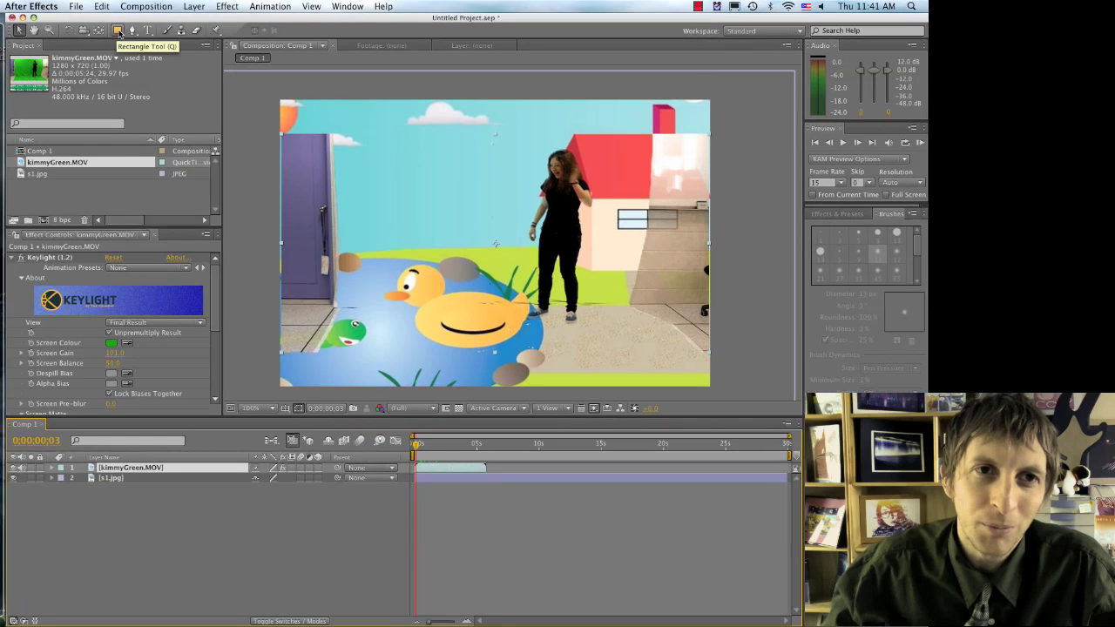
{"action": "left_click", "coordinate": [159, 34]}
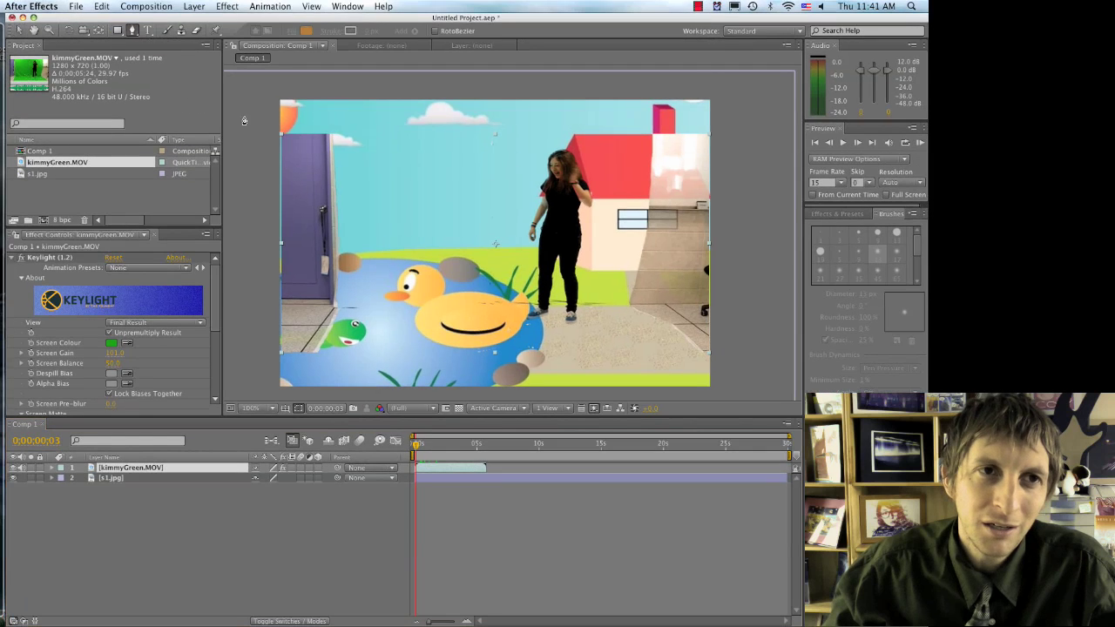
{"action": "left_click", "coordinate": [504, 208]}
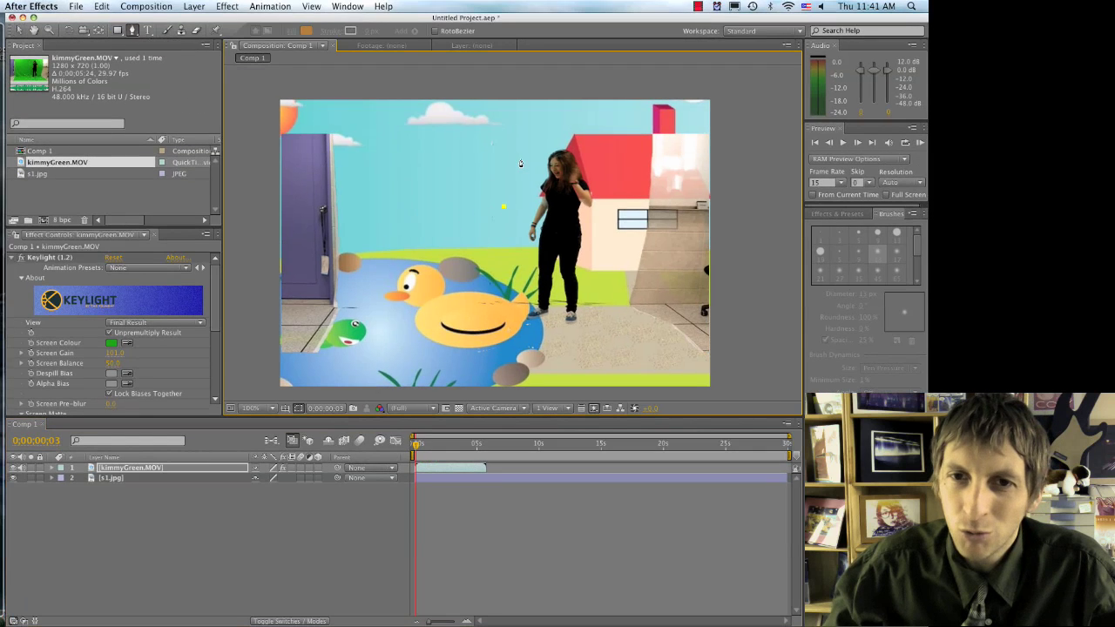
{"action": "left_click", "coordinate": [571, 141]}
{"action": "left_click", "coordinate": [619, 181]}
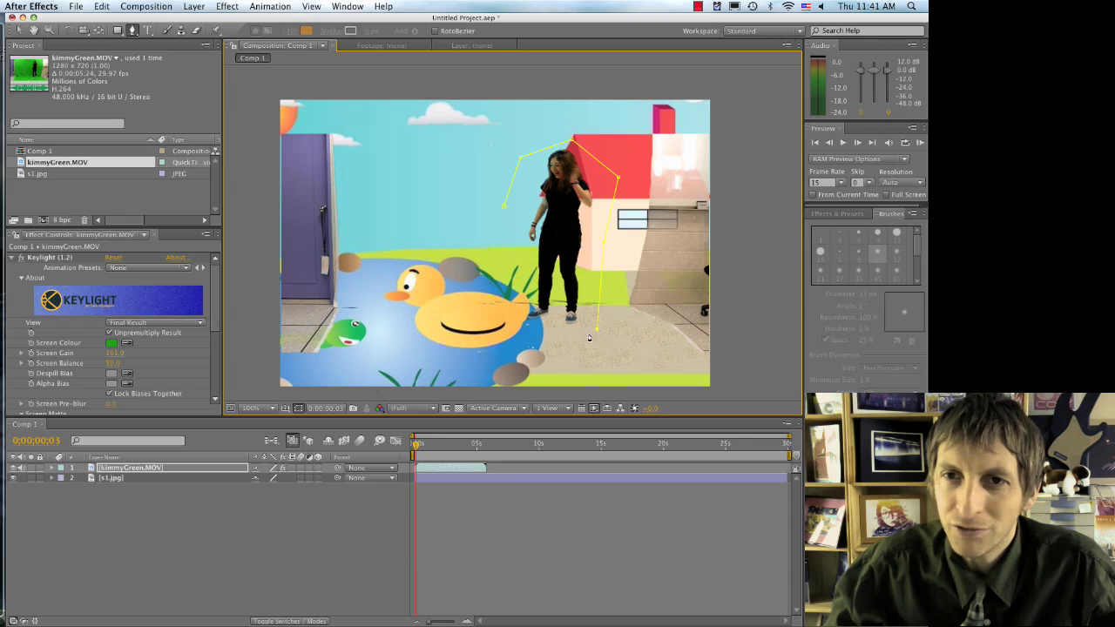
{"action": "left_click", "coordinate": [552, 330]}
{"action": "left_click", "coordinate": [503, 208]}
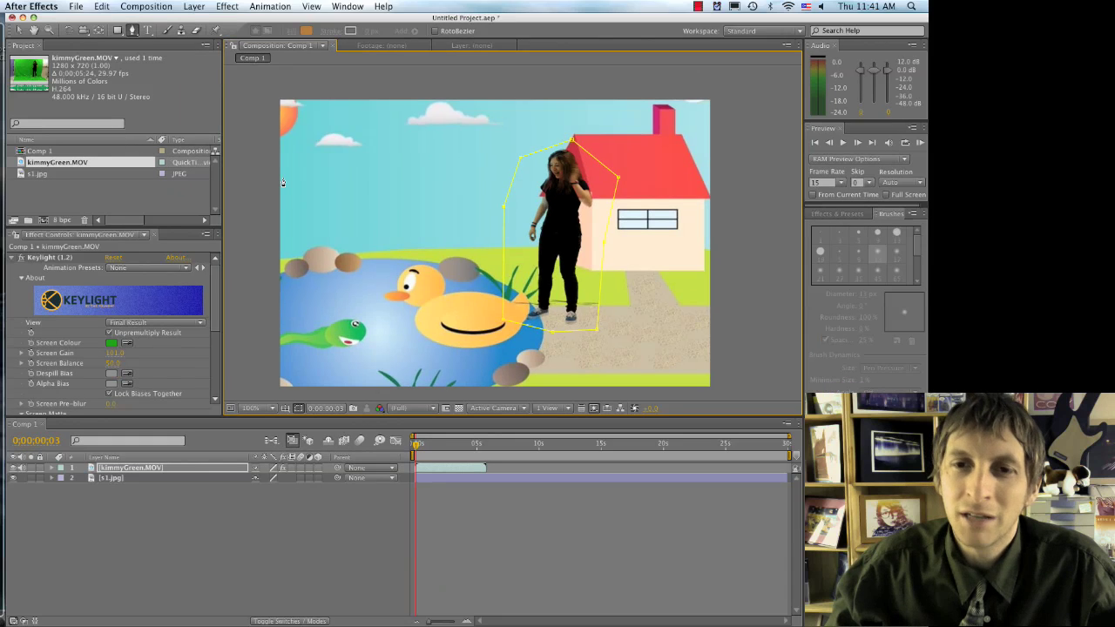
Pull the mask's left vertex in toward the girl and advance a few frames
{"action": "key", "text": "a"}
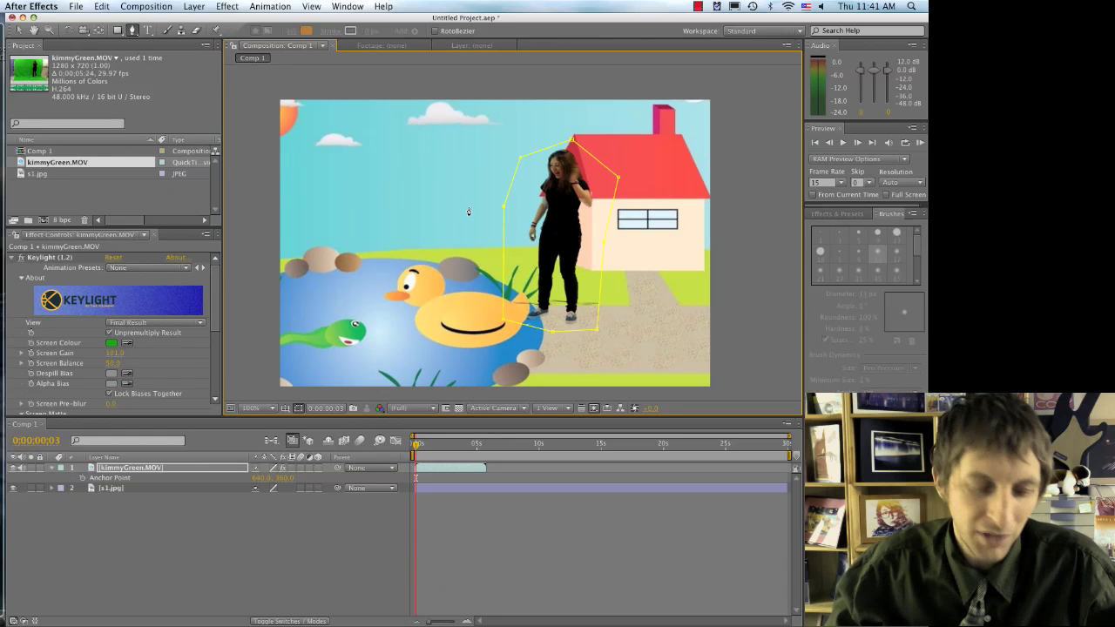
{"action": "left_click", "coordinate": [19, 31]}
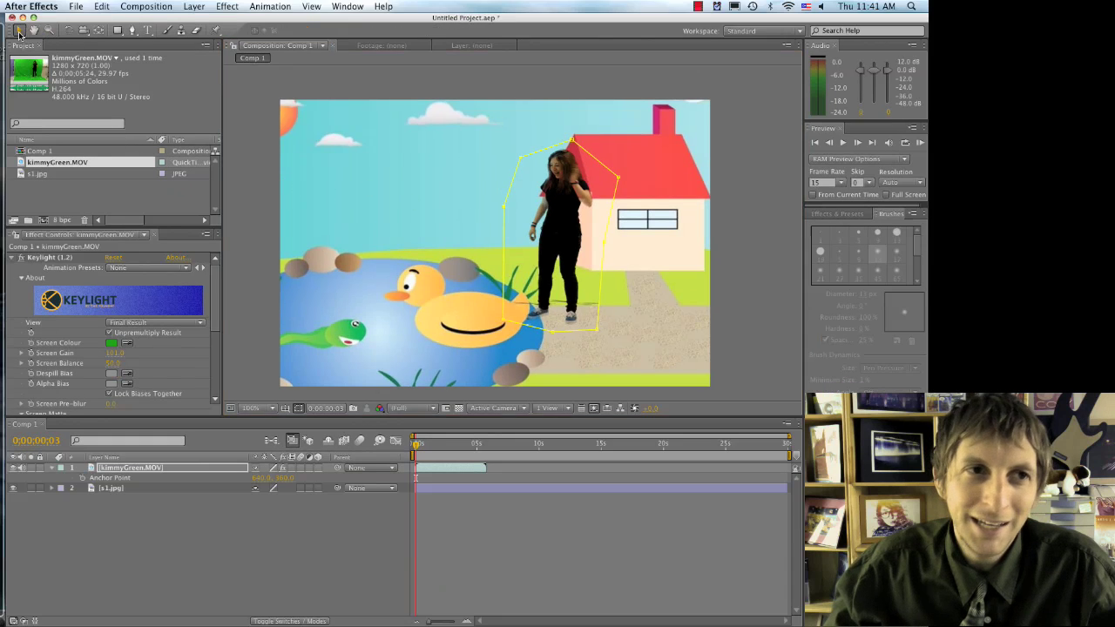
{"action": "left_click", "coordinate": [505, 221]}
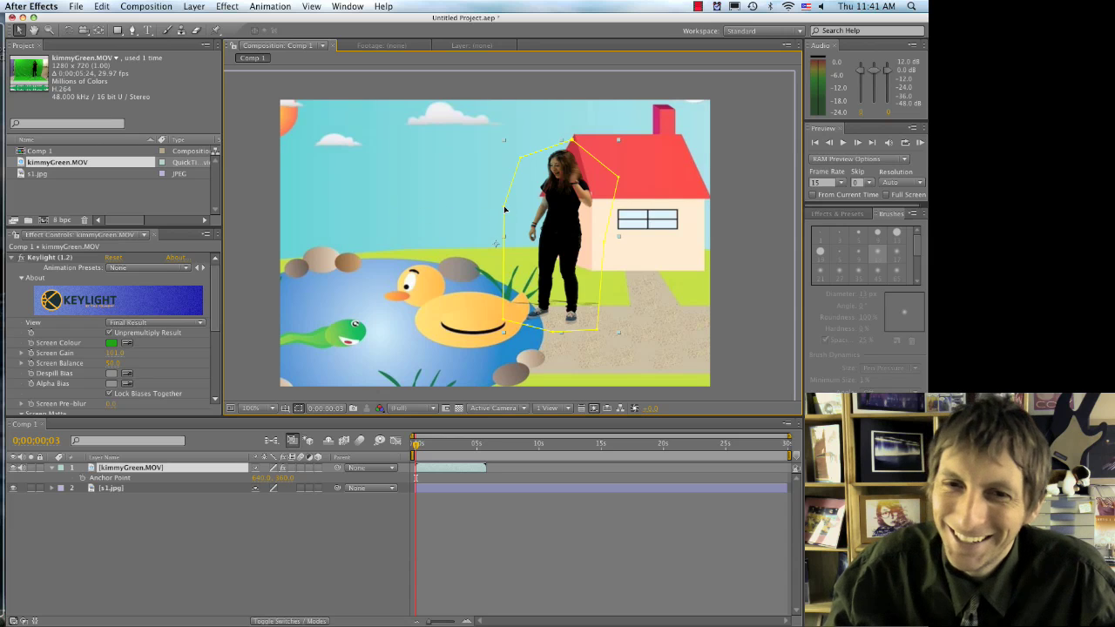
{"action": "key", "text": "Return"}
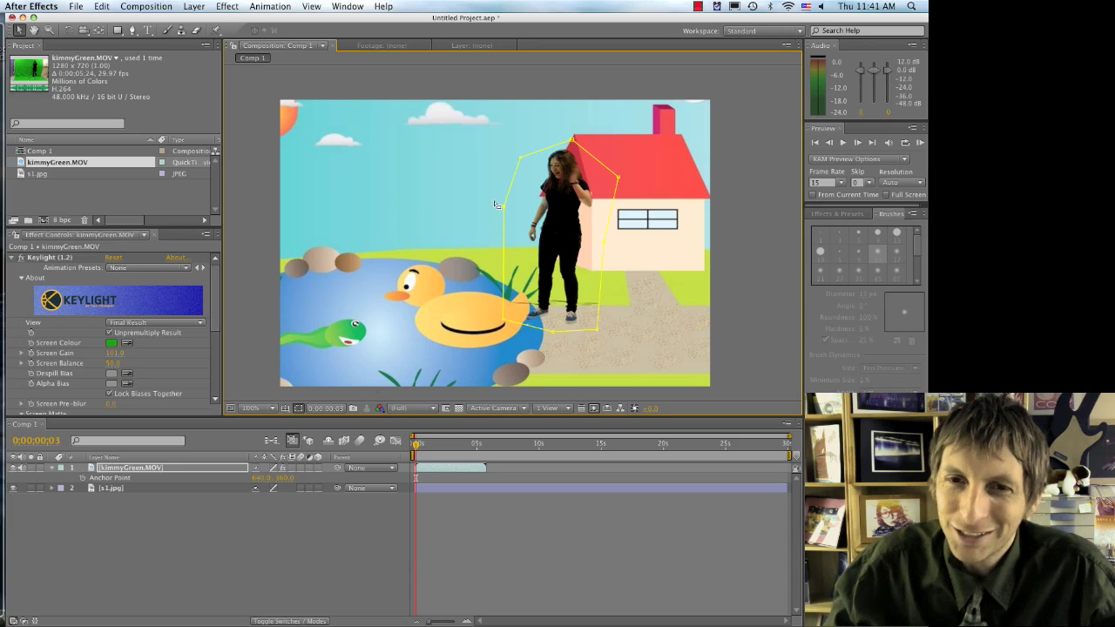
{"action": "mouse_move", "coordinate": [503, 209]}
{"action": "left_mouse_down"}
{"action": "mouse_move", "coordinate": [532, 209]}
{"action": "mouse_move", "coordinate": [523, 203]}
{"action": "left_mouse_up"}
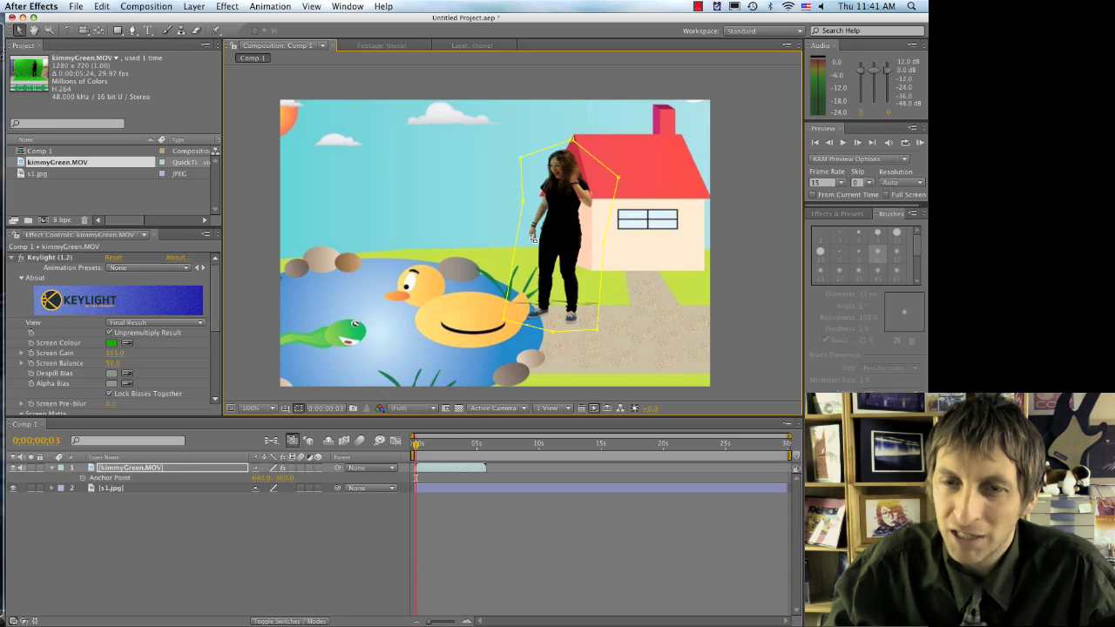
{"action": "left_click_drag", "start_coordinate": [415, 444], "coordinate": [419, 445]}
Drag the left mask vertex outward to include her outstretched arm, checking with playback
{"action": "key", "text": "space"}
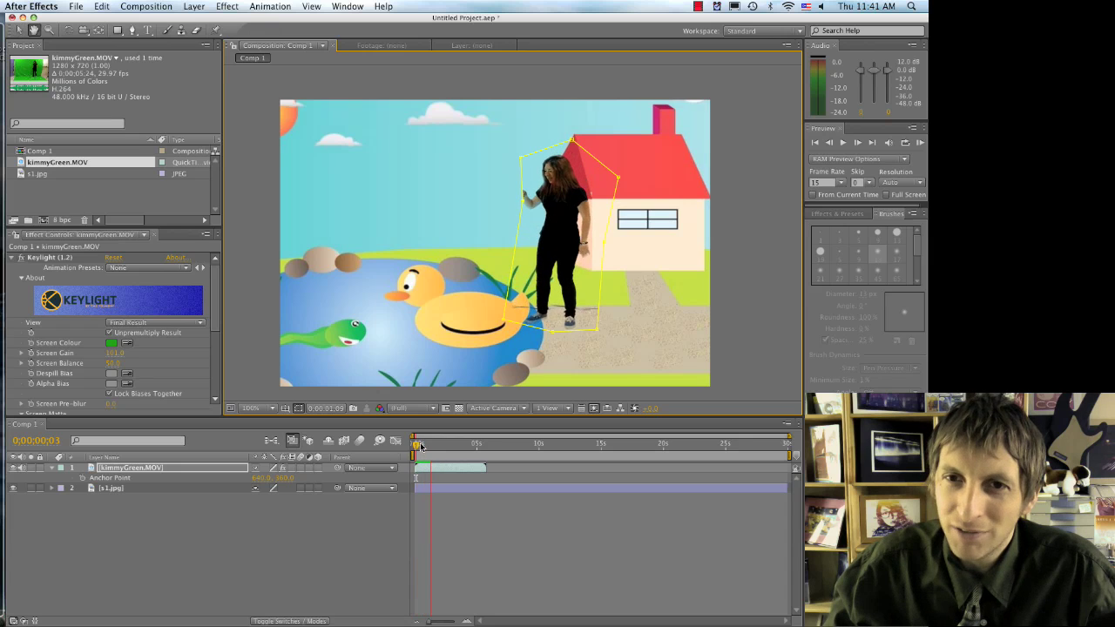
{"action": "key", "text": "space"}
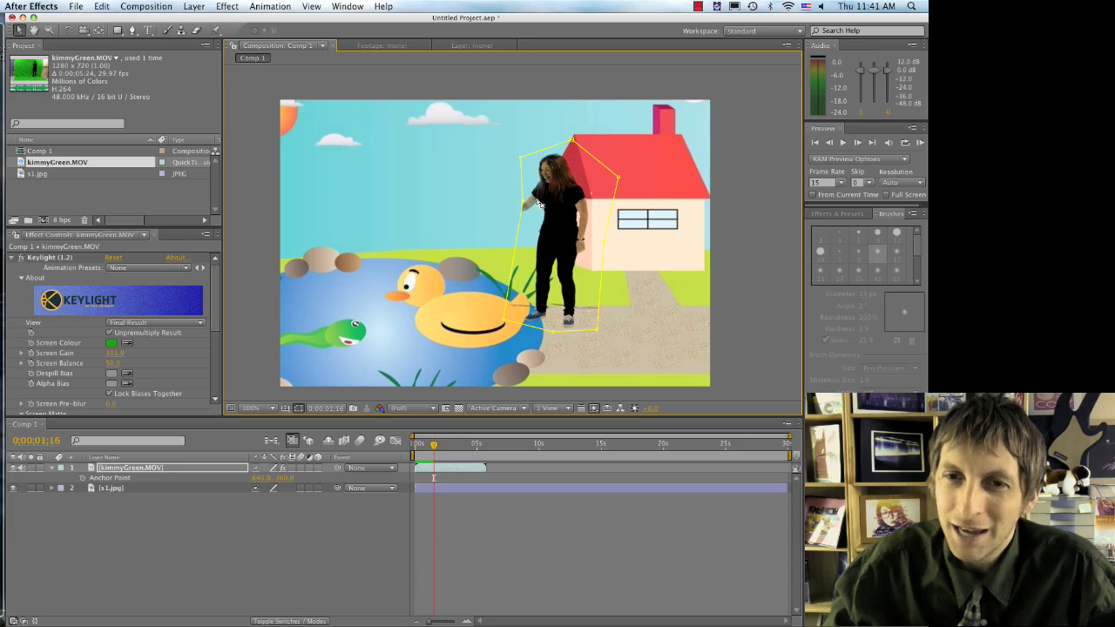
{"action": "left_click_drag", "start_coordinate": [523, 206], "coordinate": [481, 207]}
{"action": "key", "text": "space"}
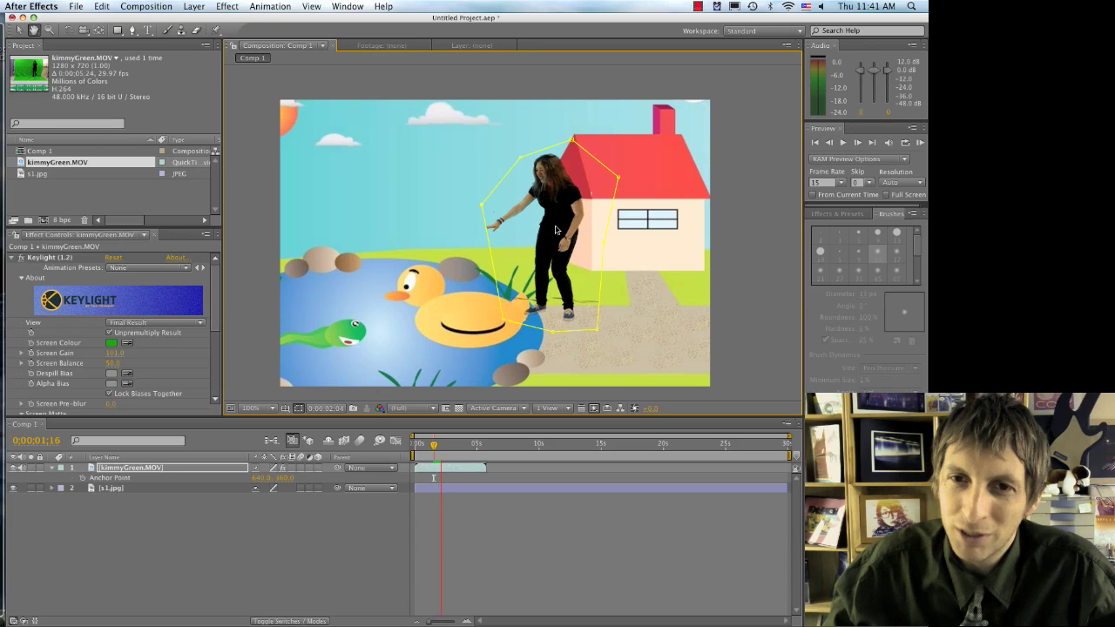
{"action": "key", "text": "space"}
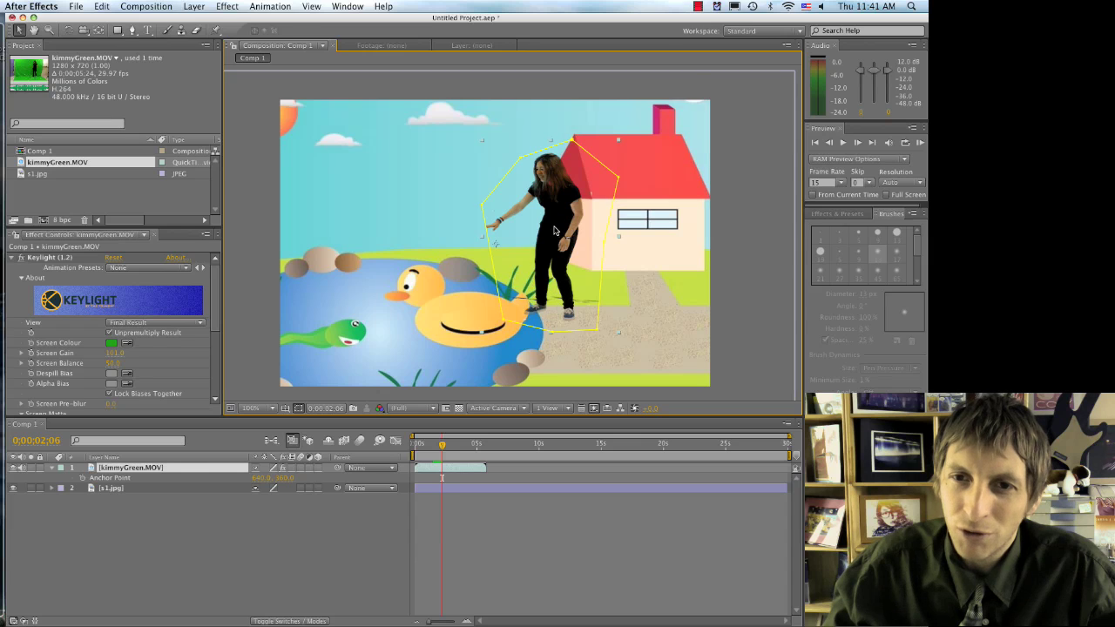
{"action": "key", "text": "Page_Down"}
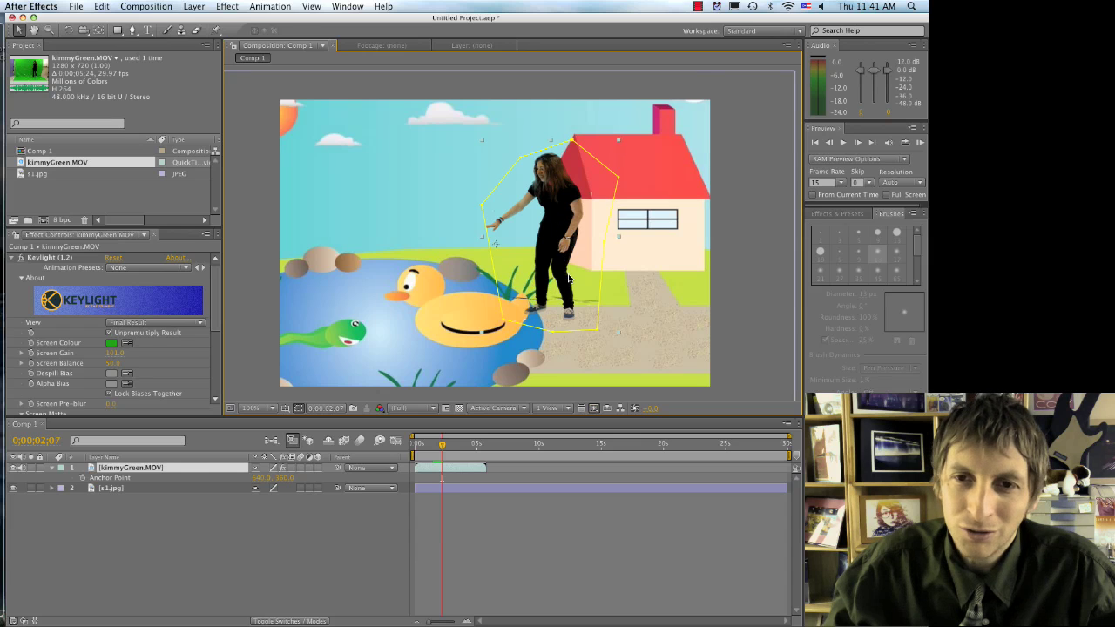
Shift the background image down and right so the girl stands on the grass by the pond
{"action": "left_click", "coordinate": [632, 318]}
{"action": "left_click_drag", "start_coordinate": [555, 219], "coordinate": [569, 302]}
{"action": "left_click", "coordinate": [174, 470]}
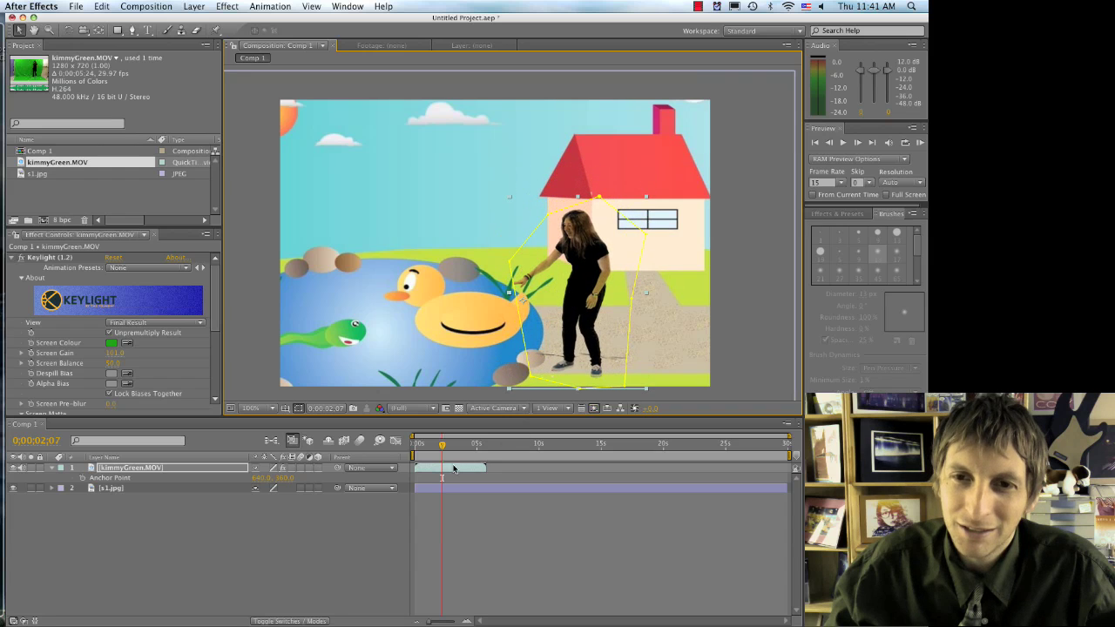
{"action": "mouse_move", "coordinate": [442, 449]}
{"action": "left_mouse_down"}
{"action": "mouse_move", "coordinate": [420, 448]}
{"action": "mouse_move", "coordinate": [478, 446]}
{"action": "mouse_move", "coordinate": [439, 448]}
{"action": "left_mouse_up"}
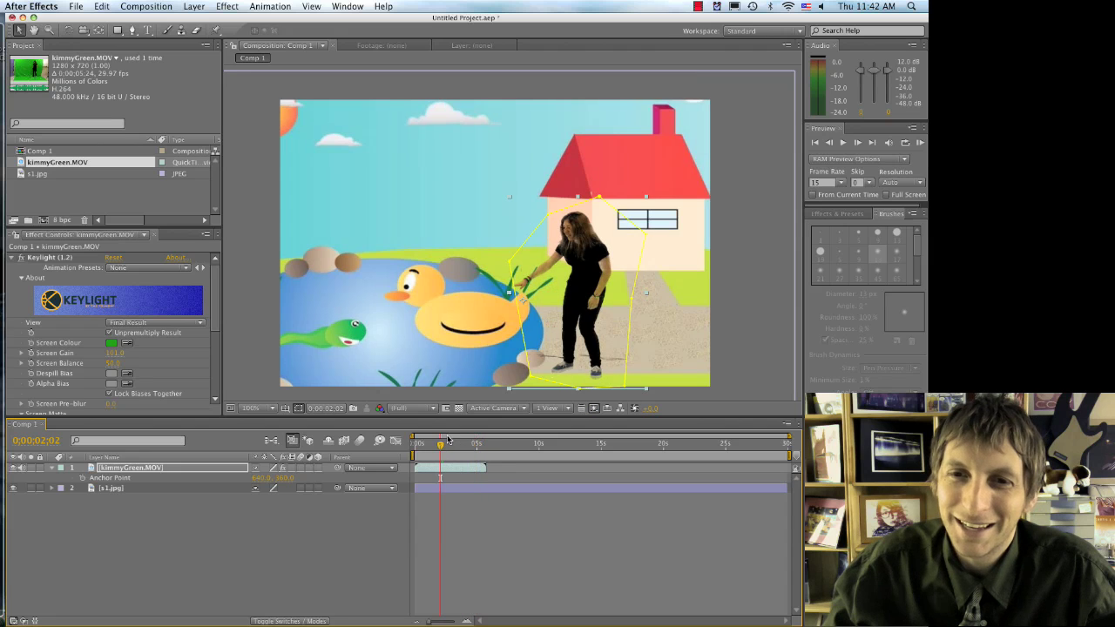